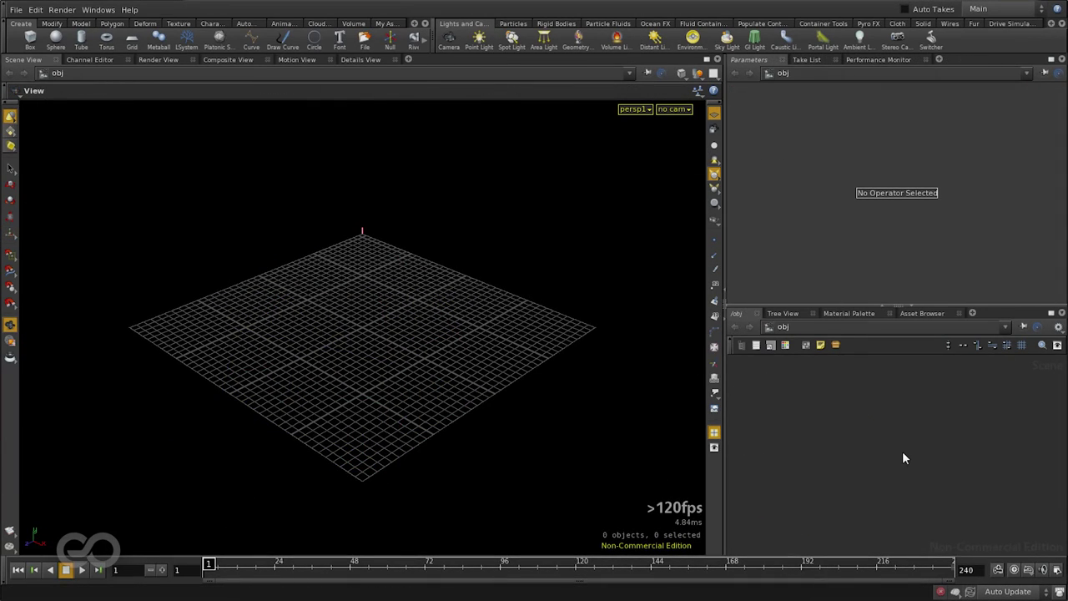
- Place a Table1 digital asset in the object network
key(Tab)
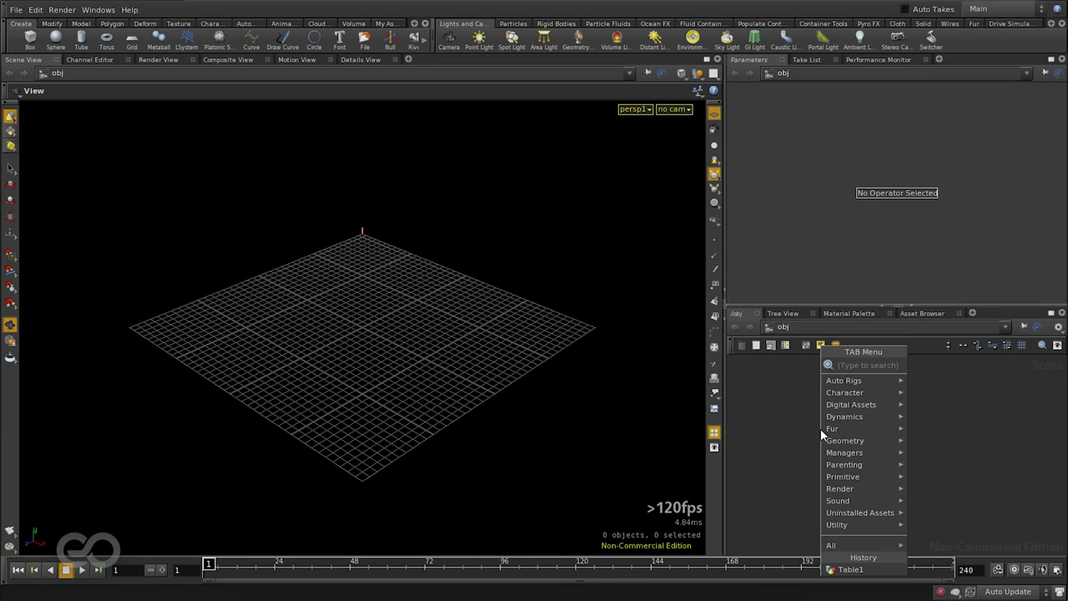
mouse_move(847, 405)
click(945, 406)
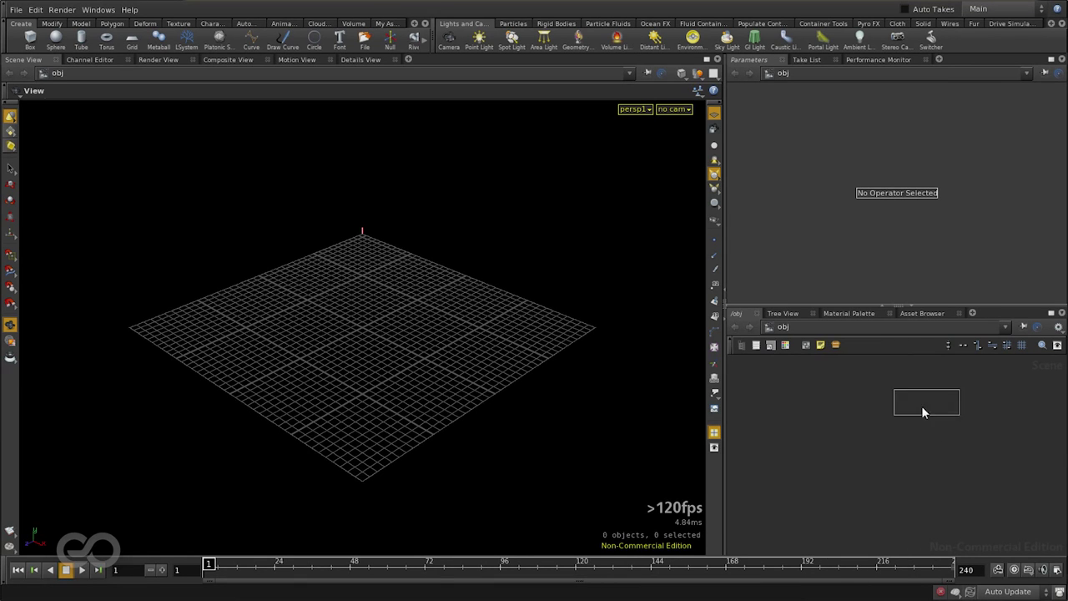
click(755, 464)
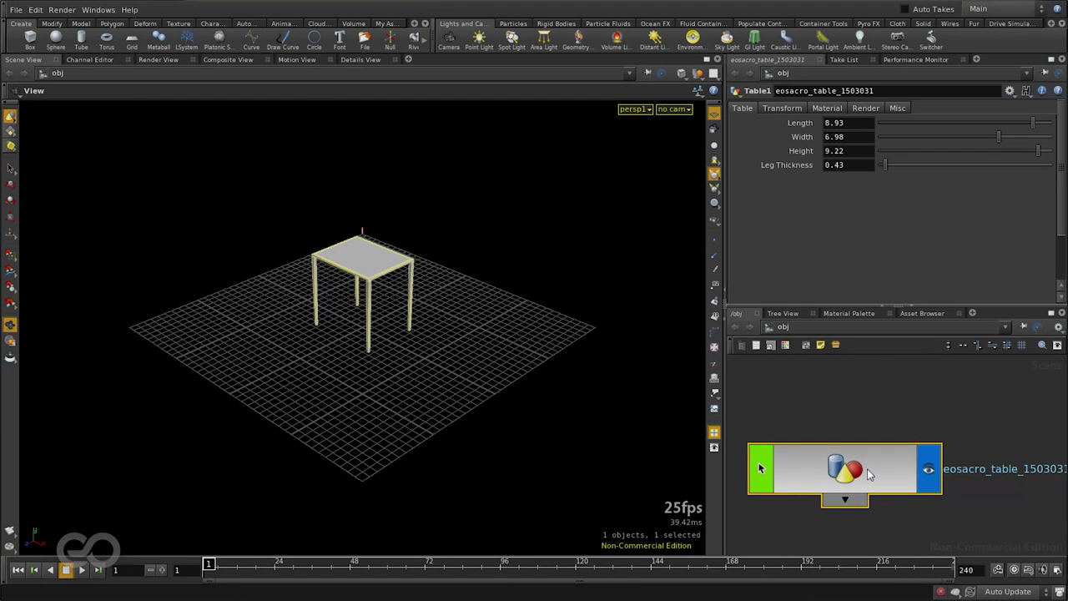
- Thicken the table's legs by raising Leg Thickness to about 4.92, and inspect the tabletop from several angles
click(858, 137)
right_drag(250, 245, 575, 260)
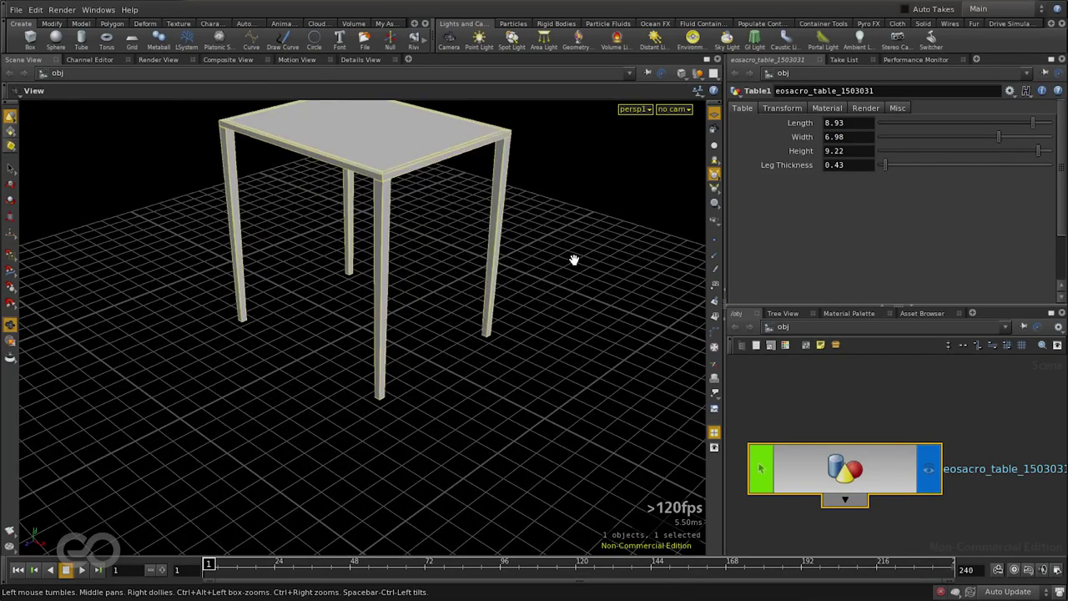
middle_drag(575, 259, 569, 340)
drag(560, 328, 284, 304)
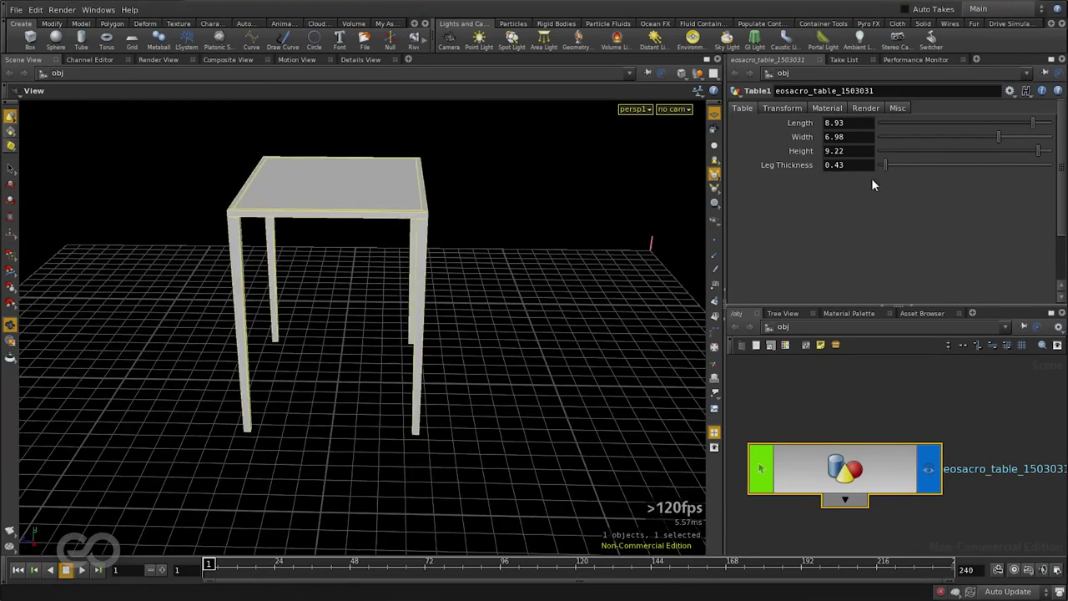
click(851, 136)
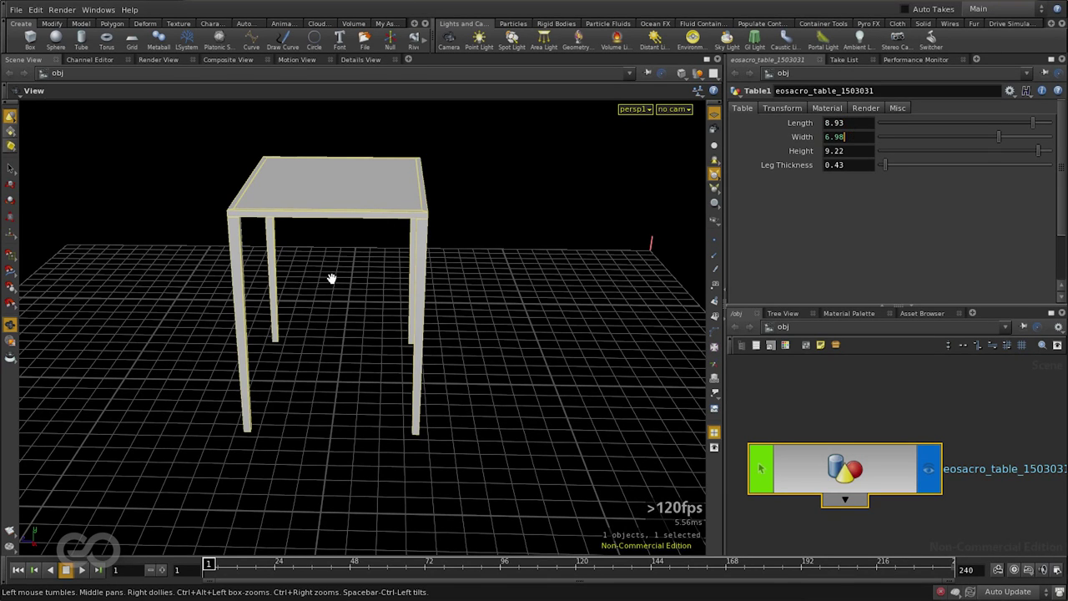
drag(334, 279, 401, 310)
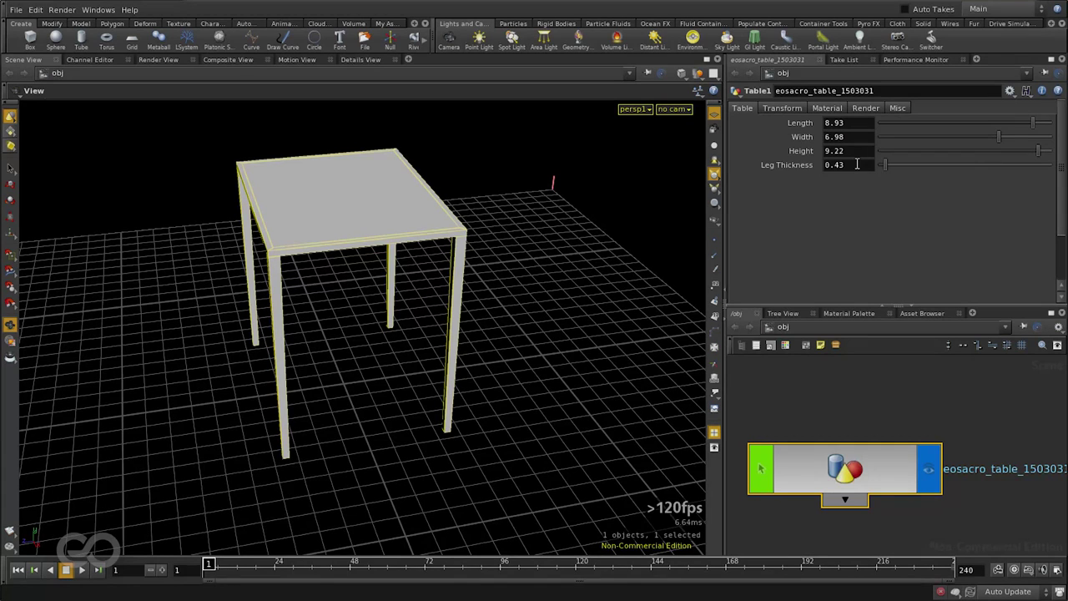
double_click(825, 166)
drag(885, 163, 964, 165)
drag(110, 248, 310, 231)
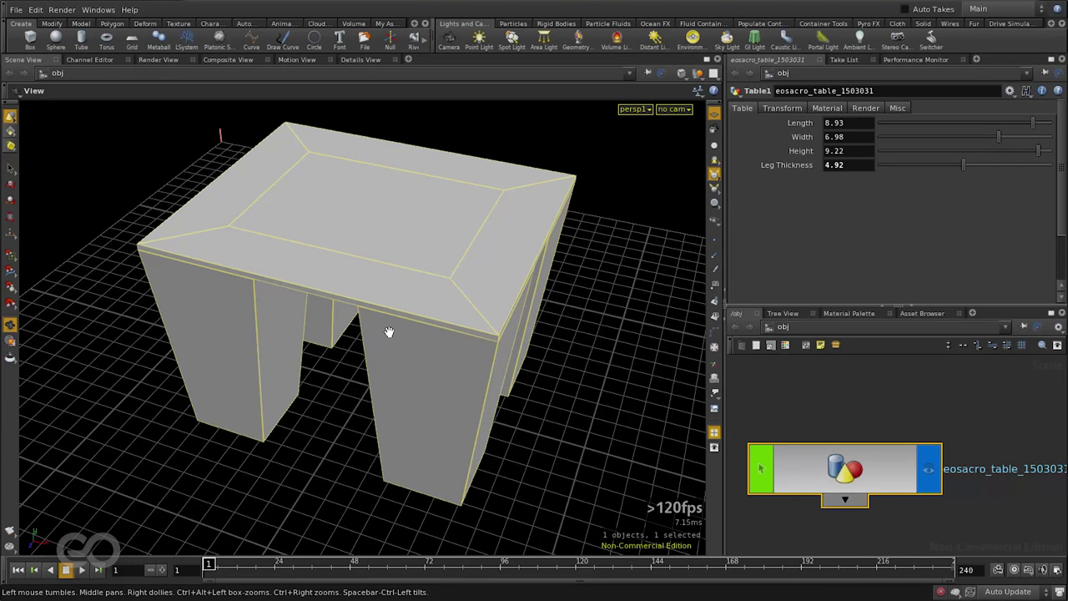
- Reduce the table's Leg Thickness to about 2.42 and deselect the table
drag(953, 163, 922, 166)
click(860, 136)
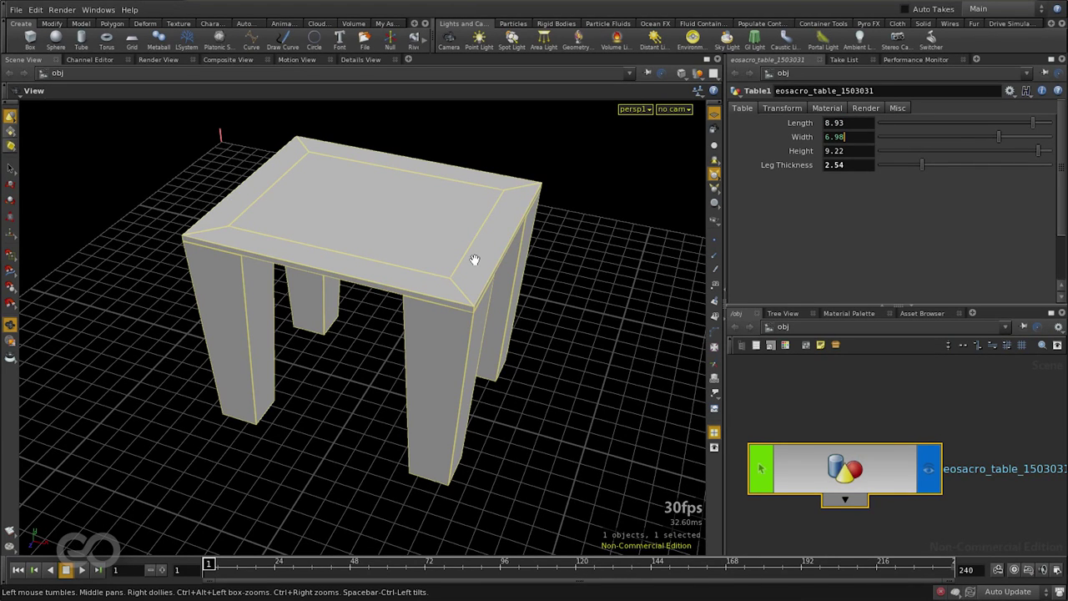
click(850, 165)
mouse_move(922, 165)
mouse_down()
mouse_move(907, 161)
mouse_move(920, 159)
mouse_up()
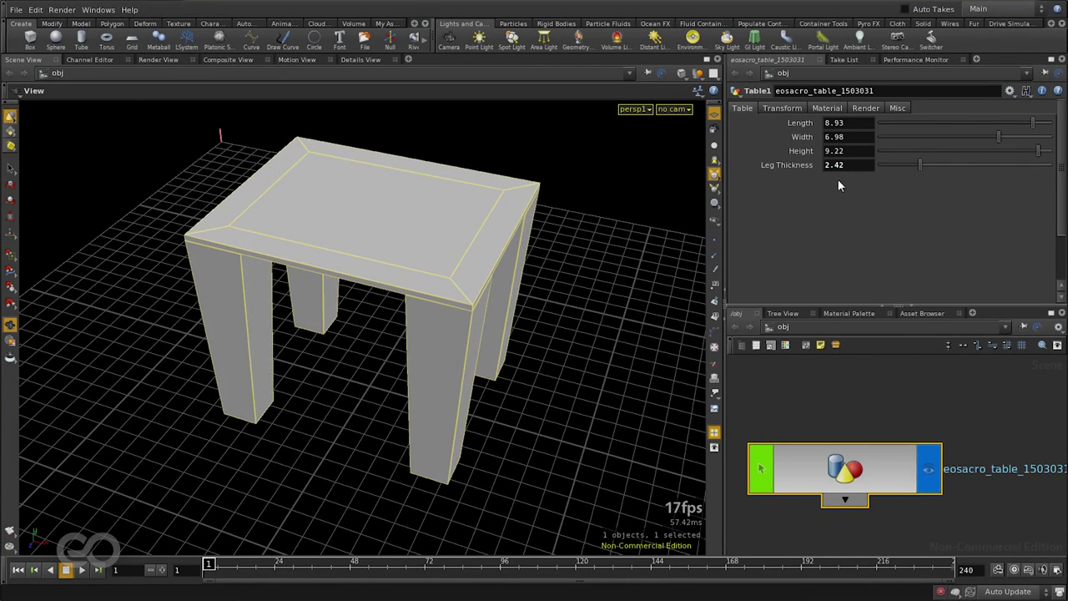
click(852, 142)
click(973, 548)
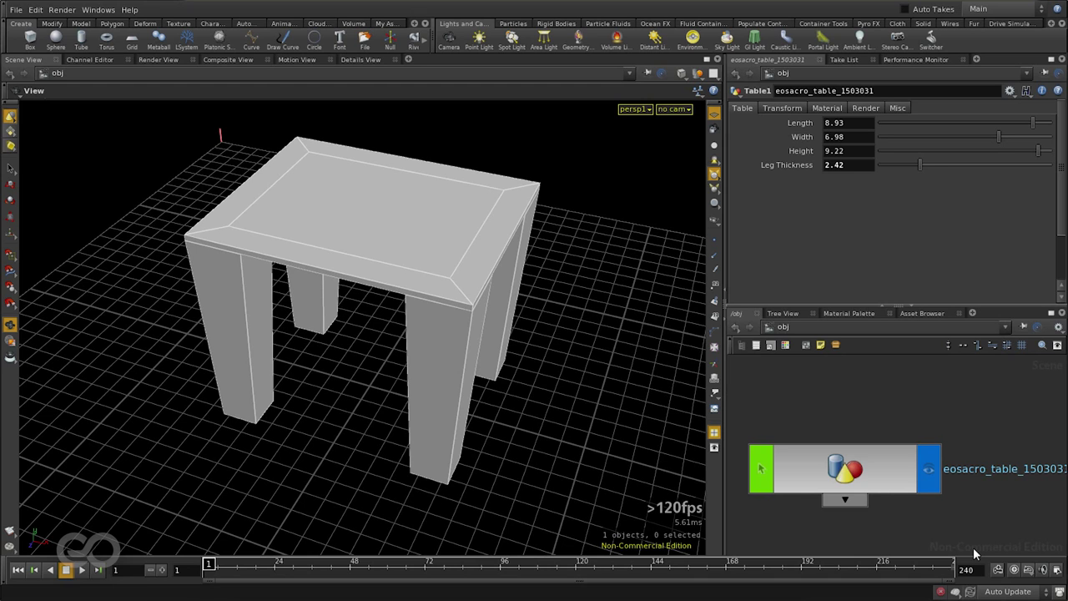
- Check the ctrl node inside the table asset, return to object level and allow editing of the asset's contents
double_click(876, 479)
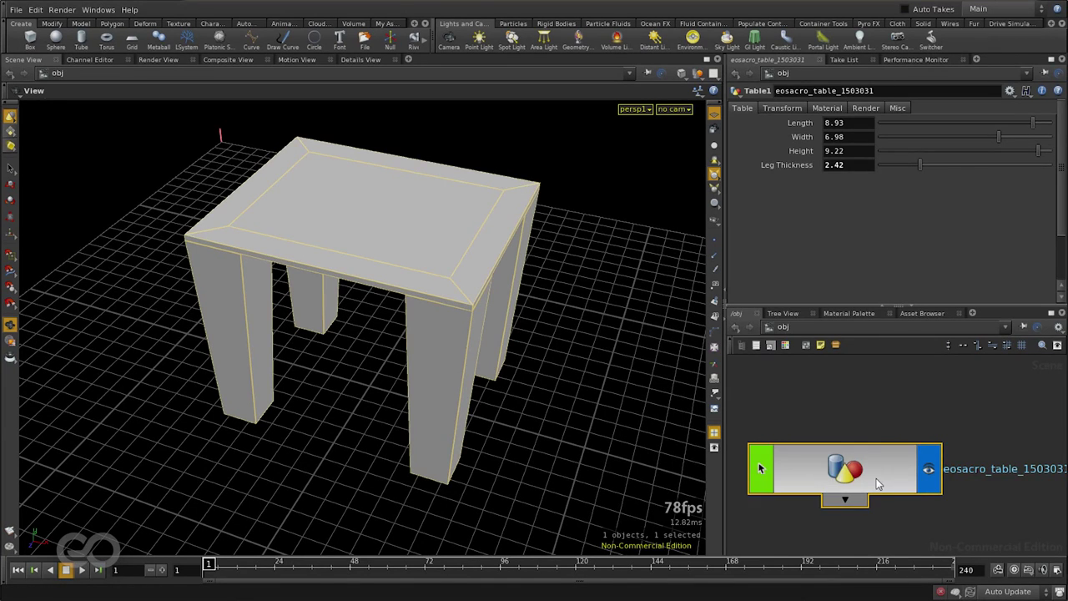
click(921, 458)
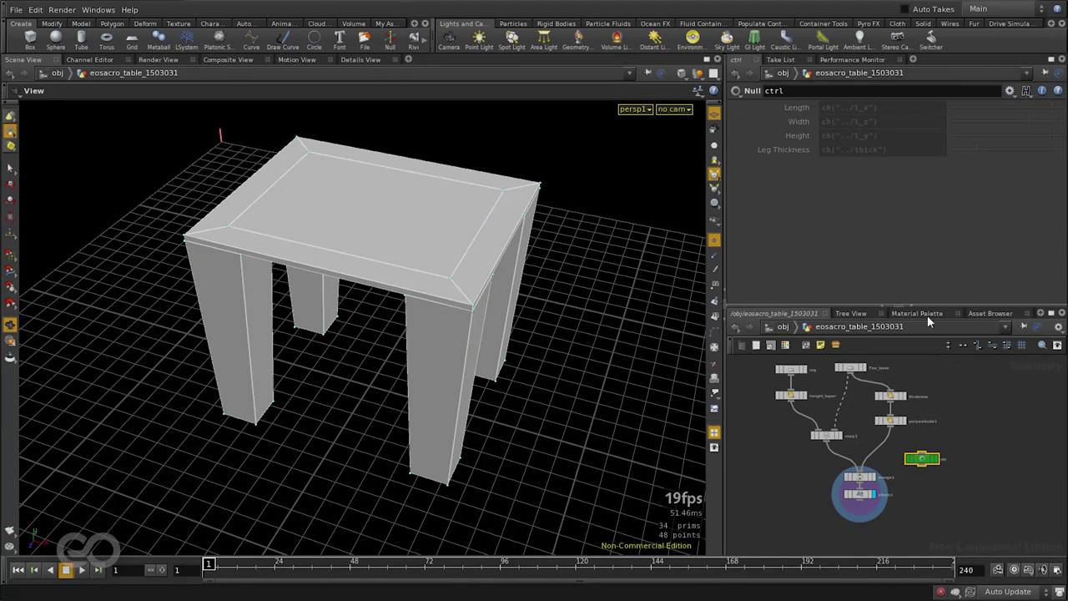
click(783, 326)
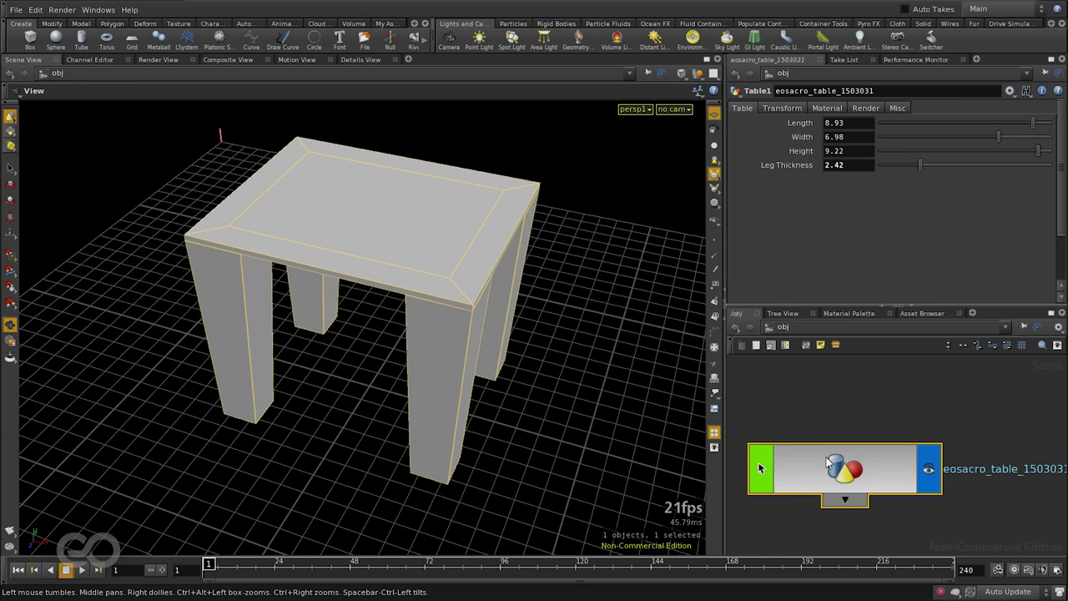
right_click(827, 461)
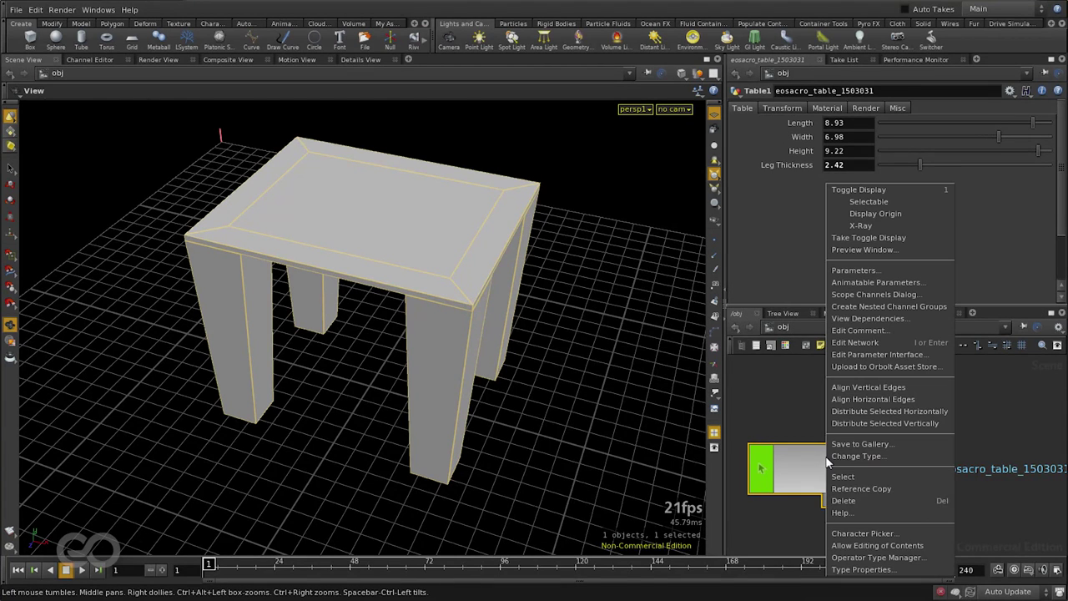
click(849, 547)
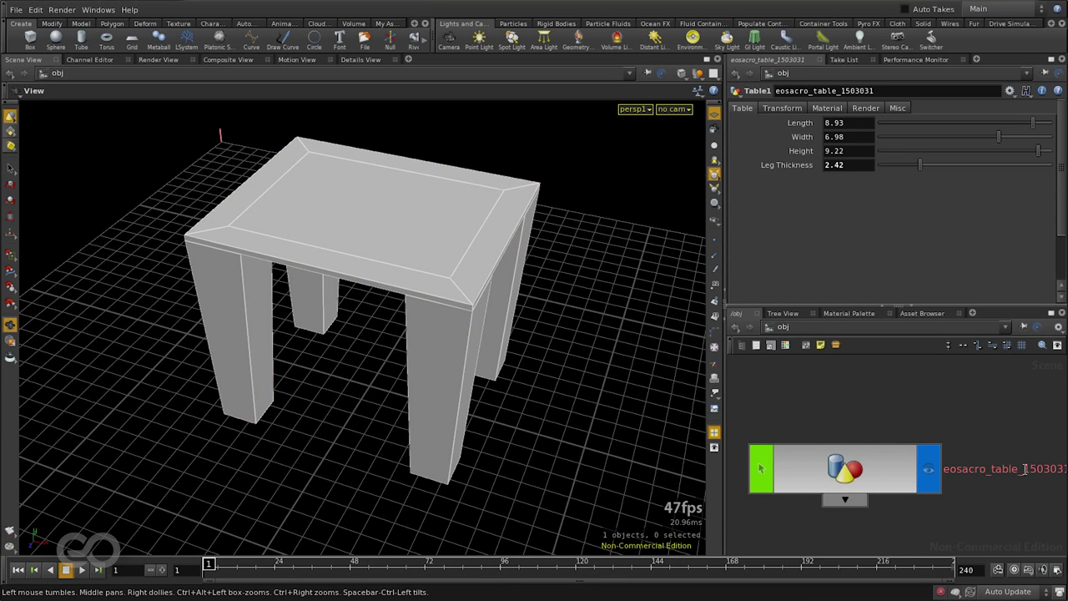
- Look into the unlocked table network, return to object level and thin the legs to a Leg Thickness of about 1.12
double_click(862, 470)
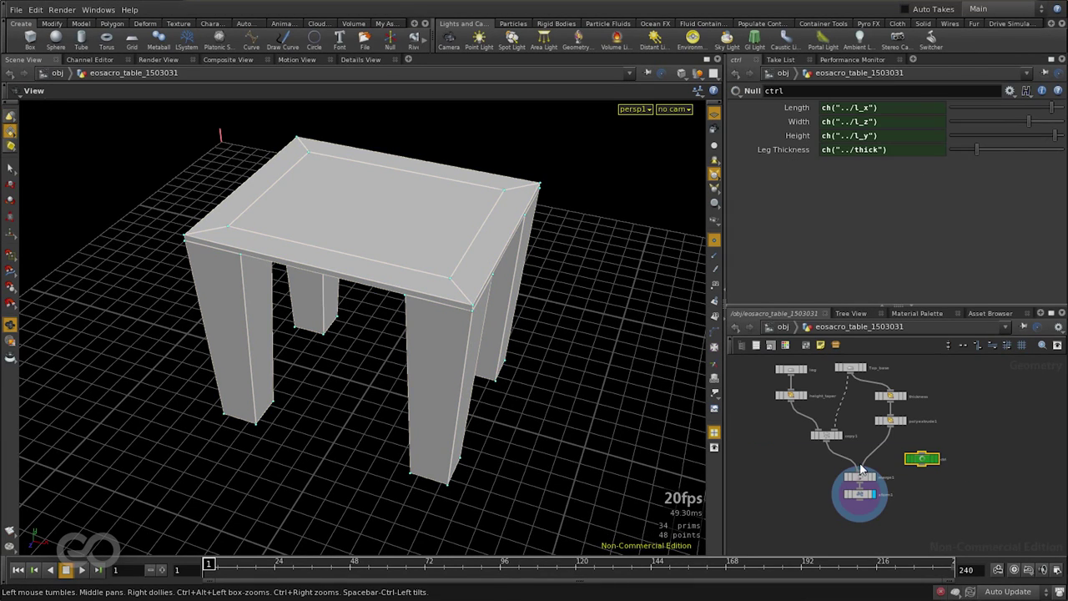
click(928, 514)
drag(447, 411, 409, 325)
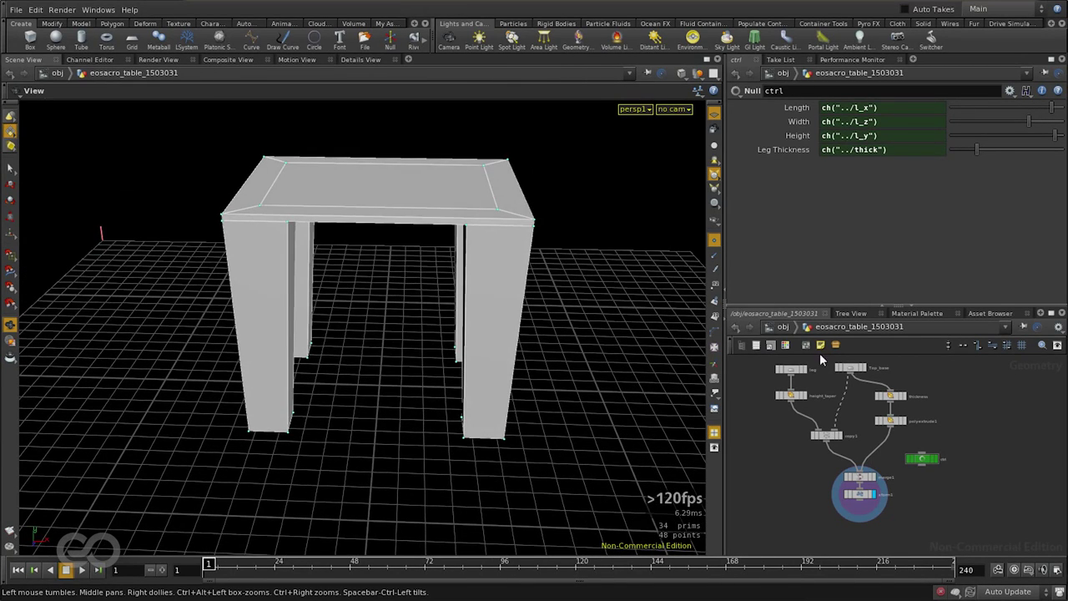
click(783, 328)
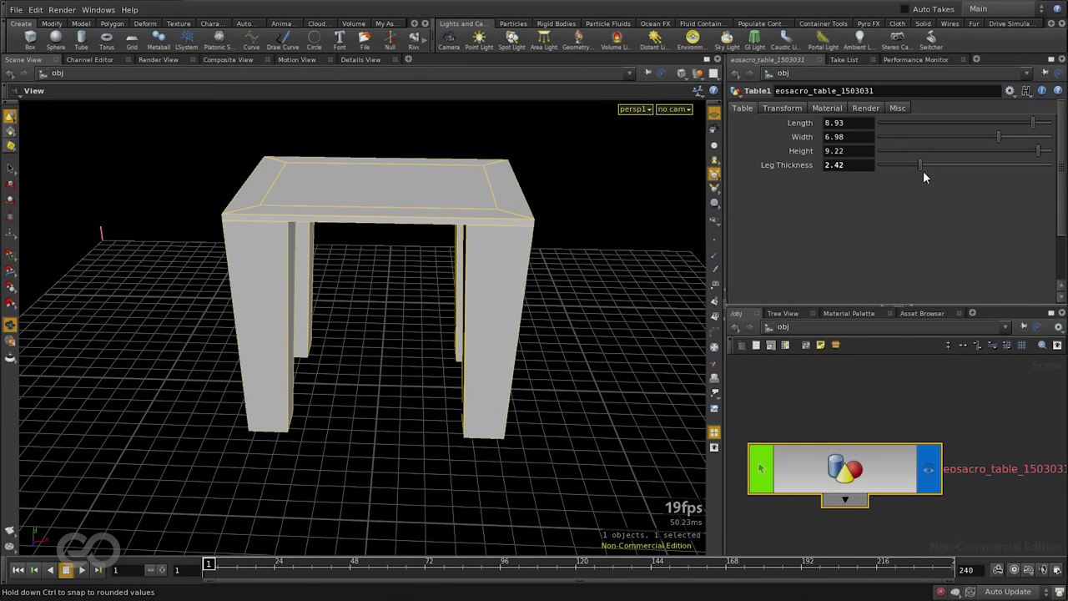
mouse_move(915, 166)
mouse_down()
mouse_move(868, 170)
mouse_move(897, 164)
mouse_up()
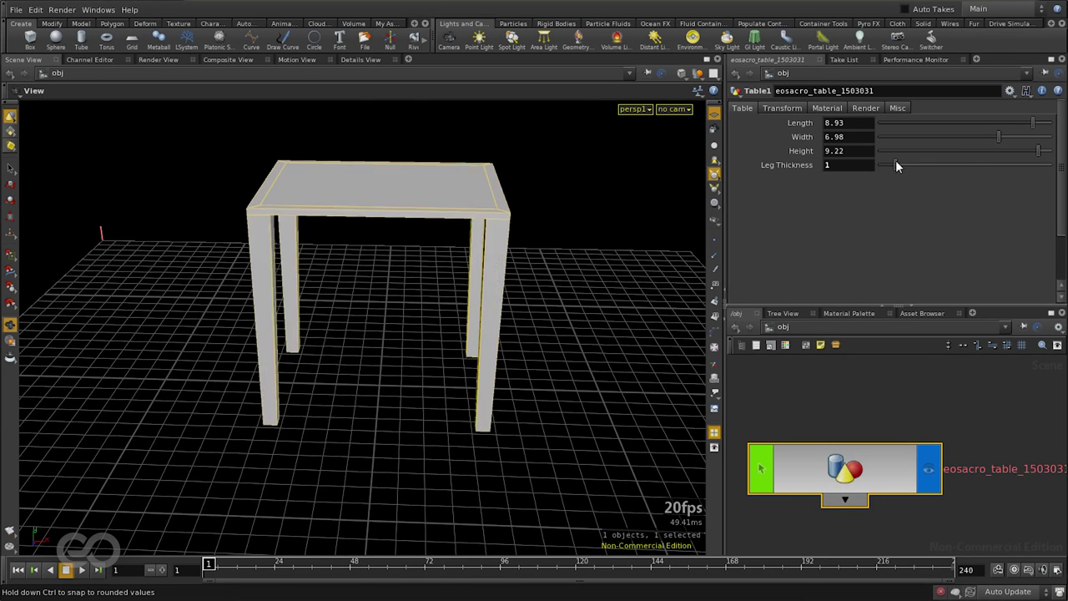
drag(518, 200, 212, 226)
drag(425, 249, 556, 231)
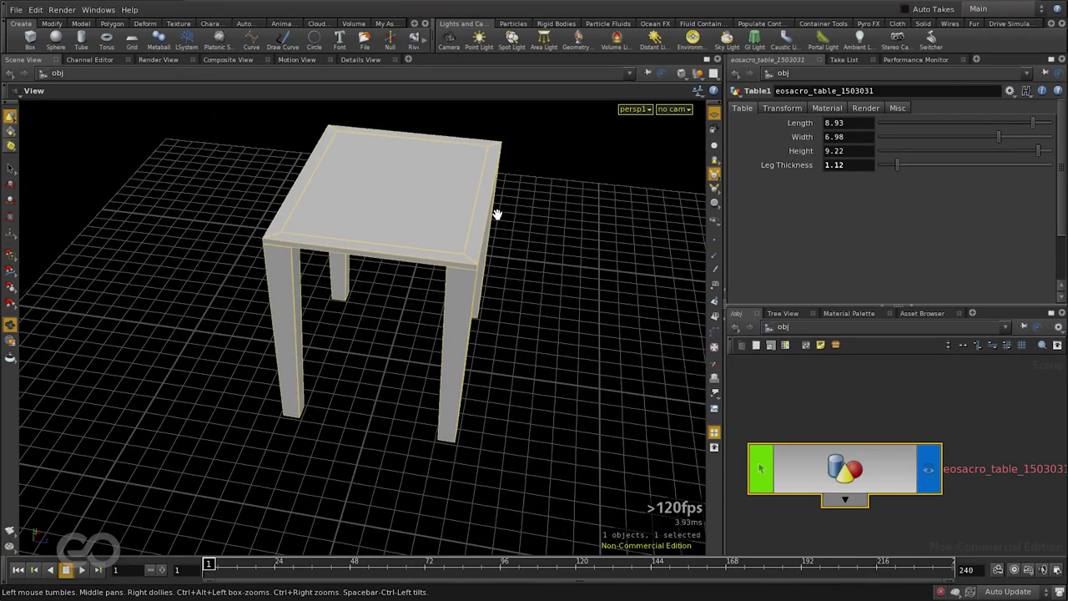
drag(499, 213, 407, 216)
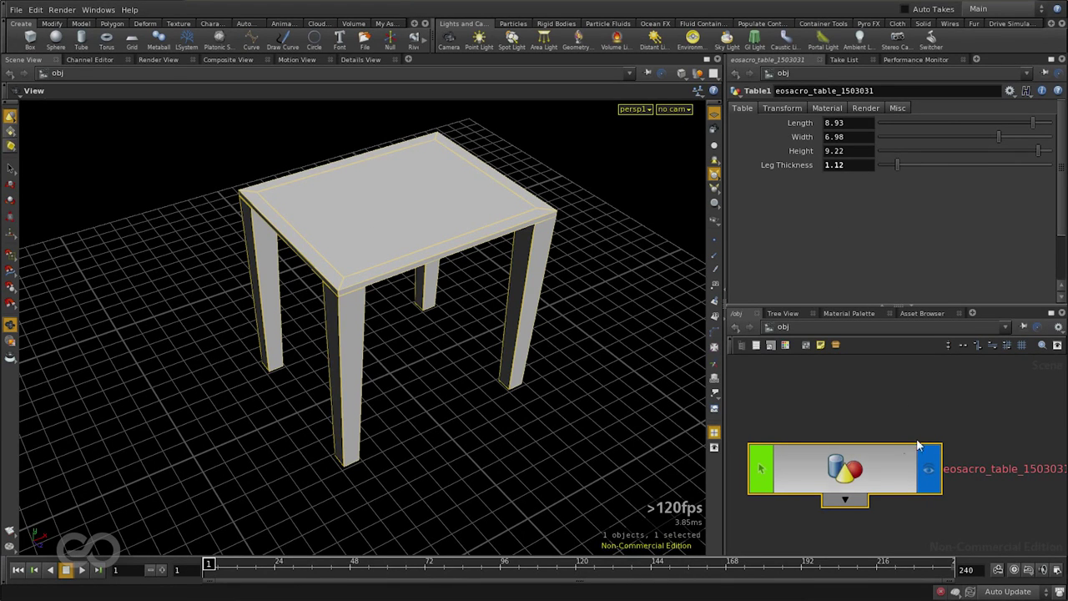
- Examine the table's internal network, including the ctrl node's expressions and the leg grid's size parameters
double_click(853, 472)
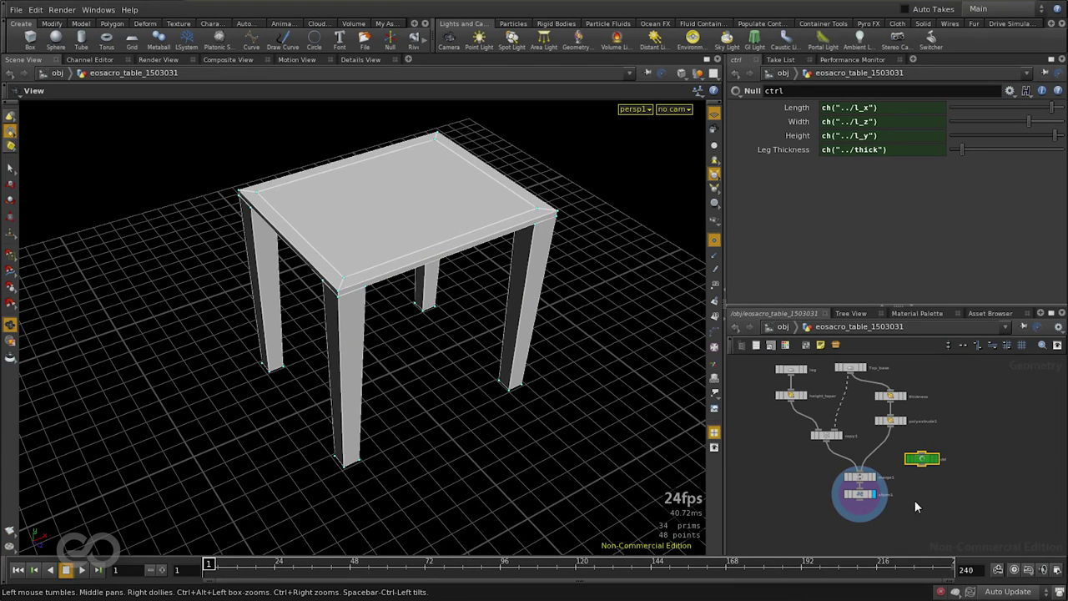
scroll(928, 459, up, 5)
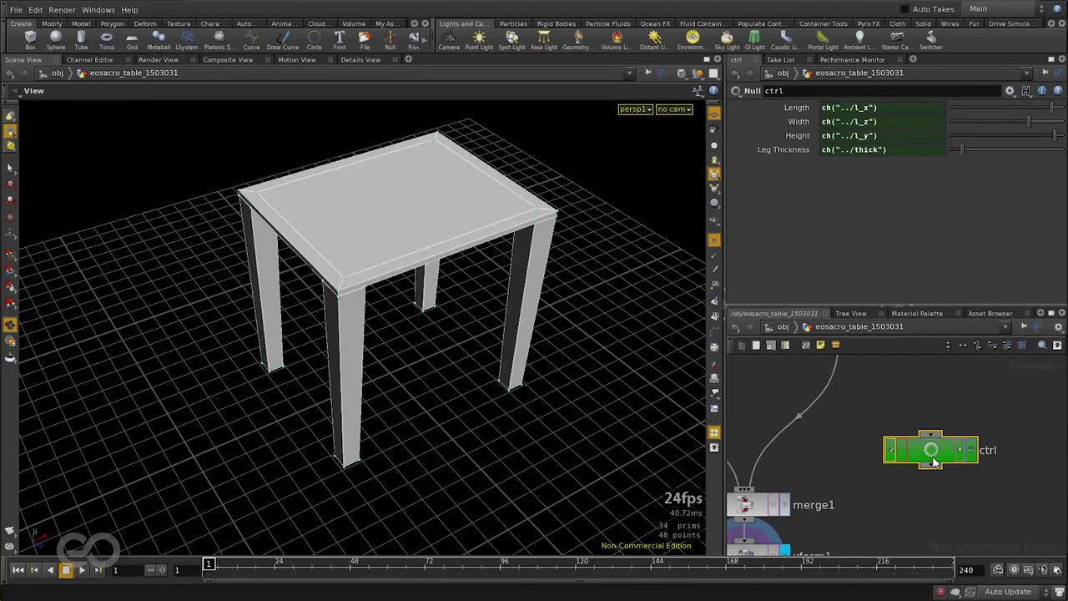
scroll(935, 501, down, 5)
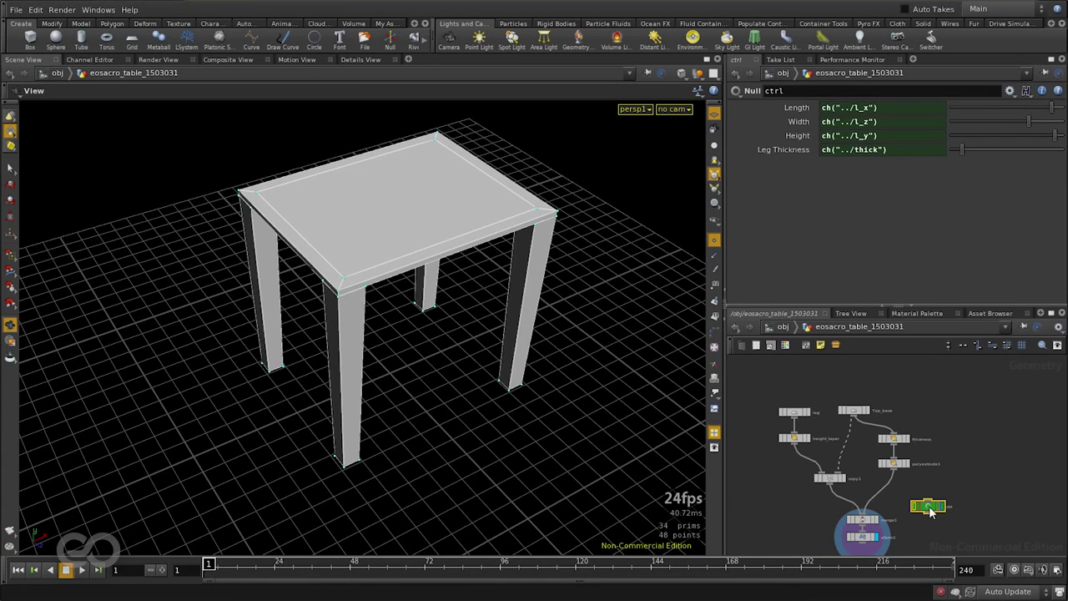
scroll(929, 509, up, 2)
scroll(930, 509, down, 2)
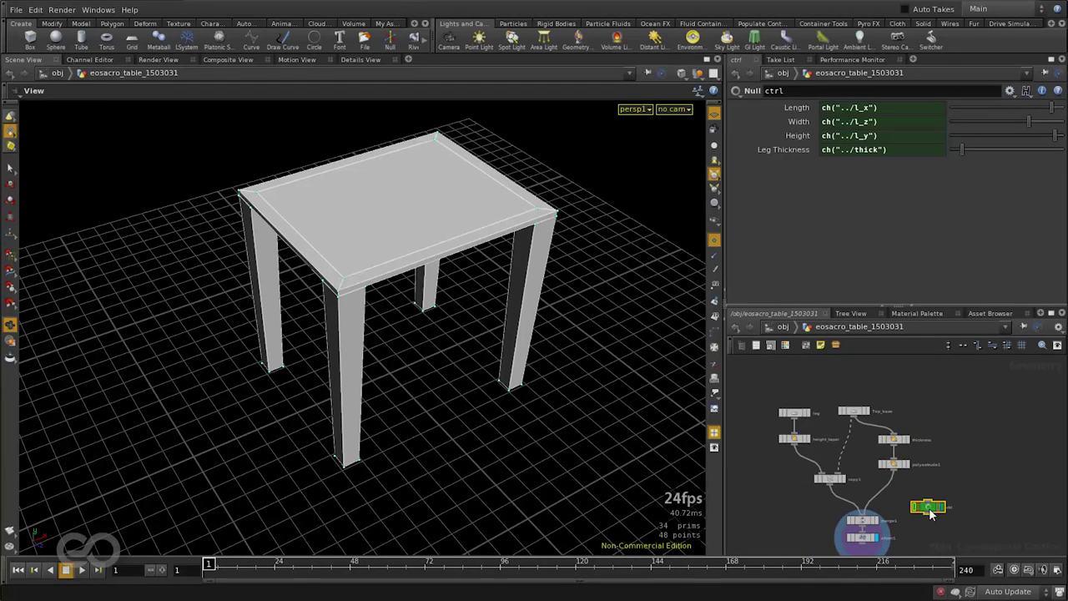
scroll(793, 430, up, 2)
scroll(794, 431, up, 1)
click(793, 406)
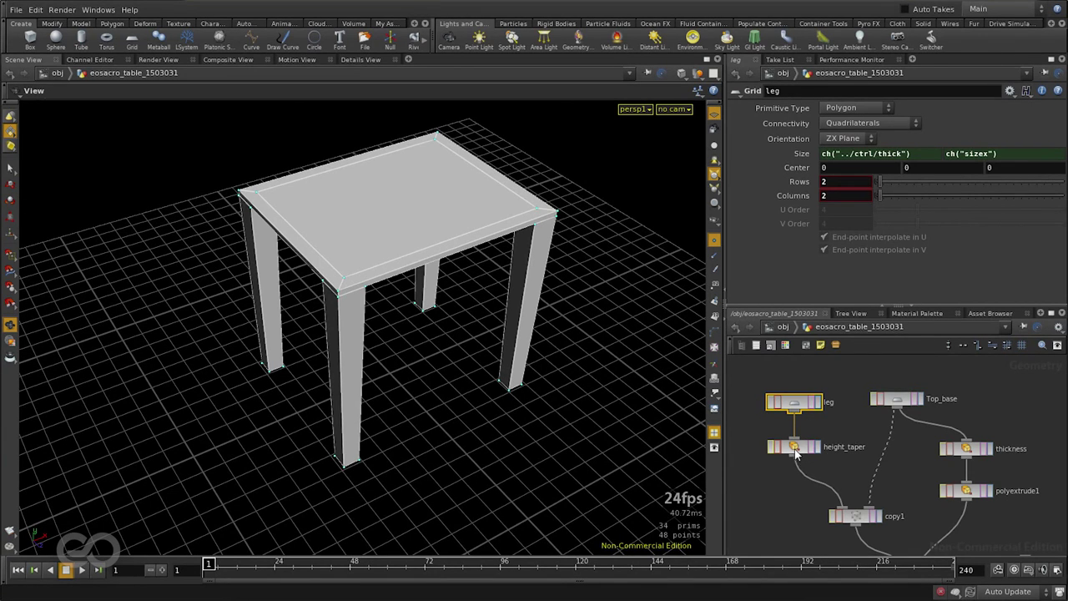
scroll(745, 396, down, 1)
scroll(889, 492, up, 2)
- Subtract the leg thickness from the ctrl node's Length, making its expression ch("../l_x")-ch("../thick")
click(903, 485)
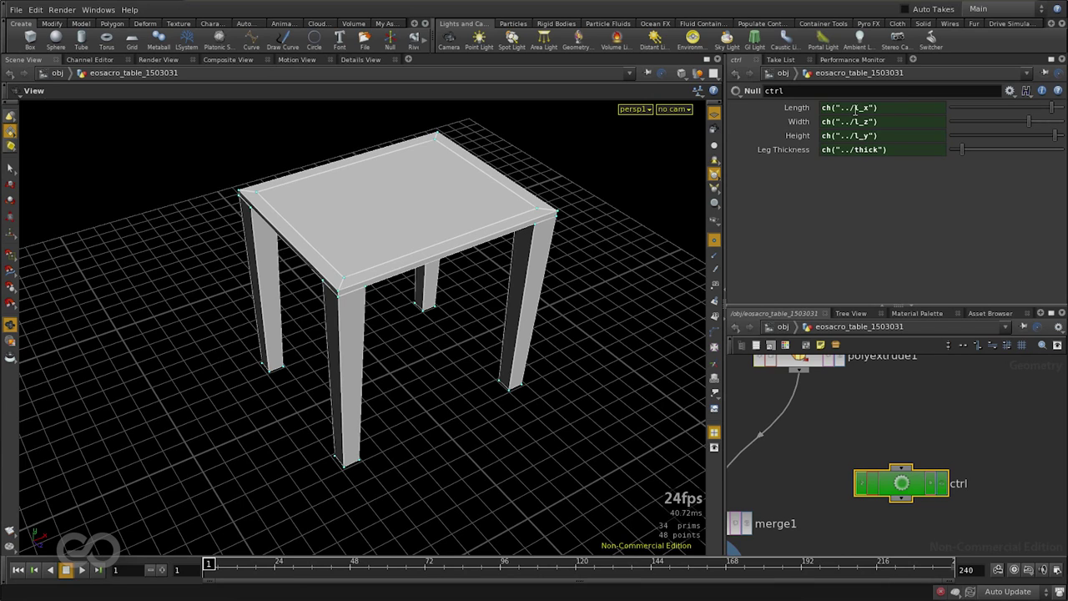
mouse_move(849, 111)
mouse_down()
mouse_move(840, 111)
mouse_move(867, 109)
mouse_up()
click(882, 174)
drag(890, 150, 822, 149)
key(ctrl+c)
click(885, 198)
click(890, 109)
text(-)
key(ctrl+v)
- Subtract the leg thickness from the ctrl node's Width, making its expression ch("../l_z")-ch("../thick")
click(894, 121)
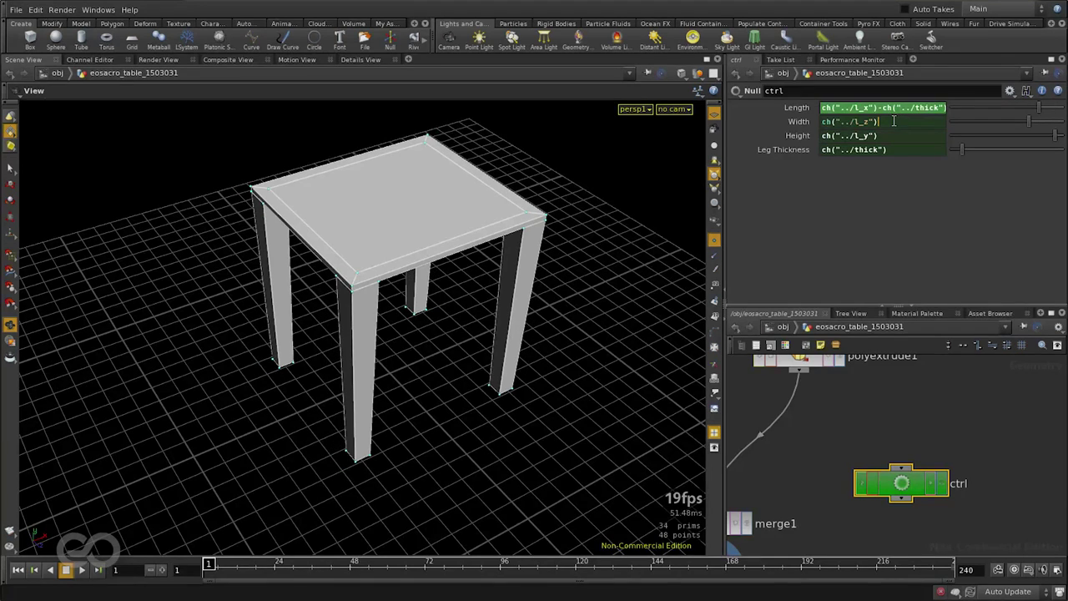
text(-)
key(ctrl+v)
key(Return)
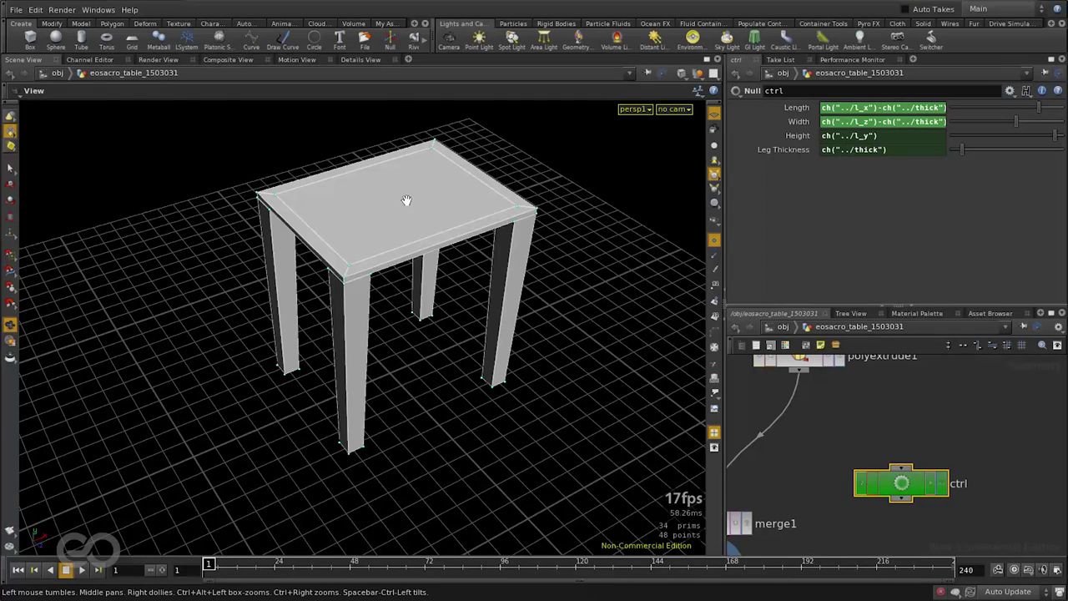
- Return to object level, raise the table's Leg Thickness to about 1.81 and inspect the tabletop edges up close
click(783, 327)
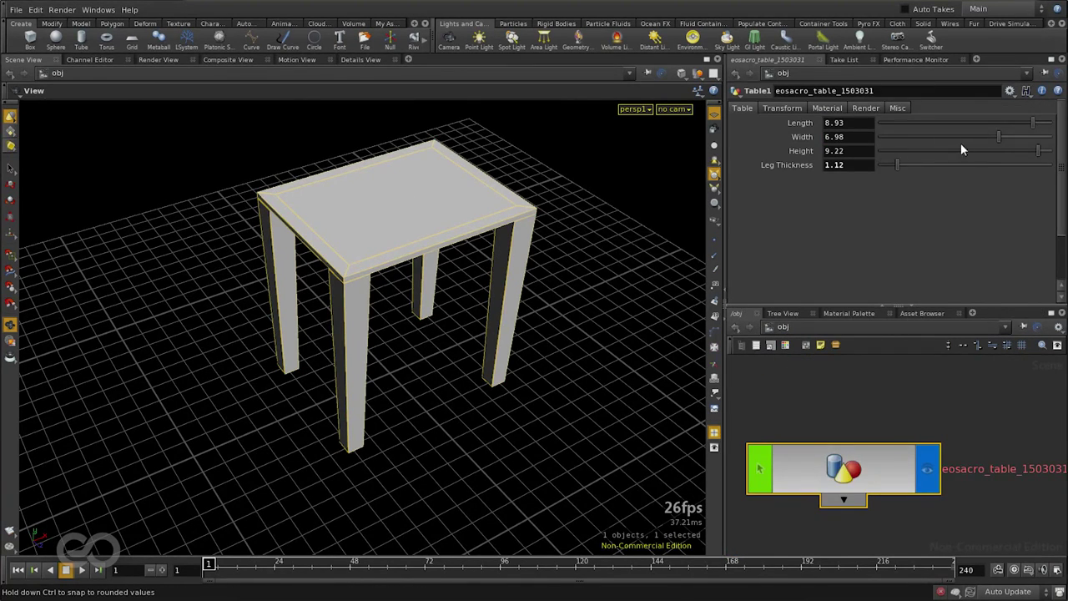
mouse_move(897, 165)
mouse_down()
mouse_move(911, 166)
mouse_move(891, 179)
mouse_move(911, 170)
mouse_up()
drag(294, 215, 322, 217)
right_drag(322, 217, 403, 337)
drag(403, 337, 285, 353)
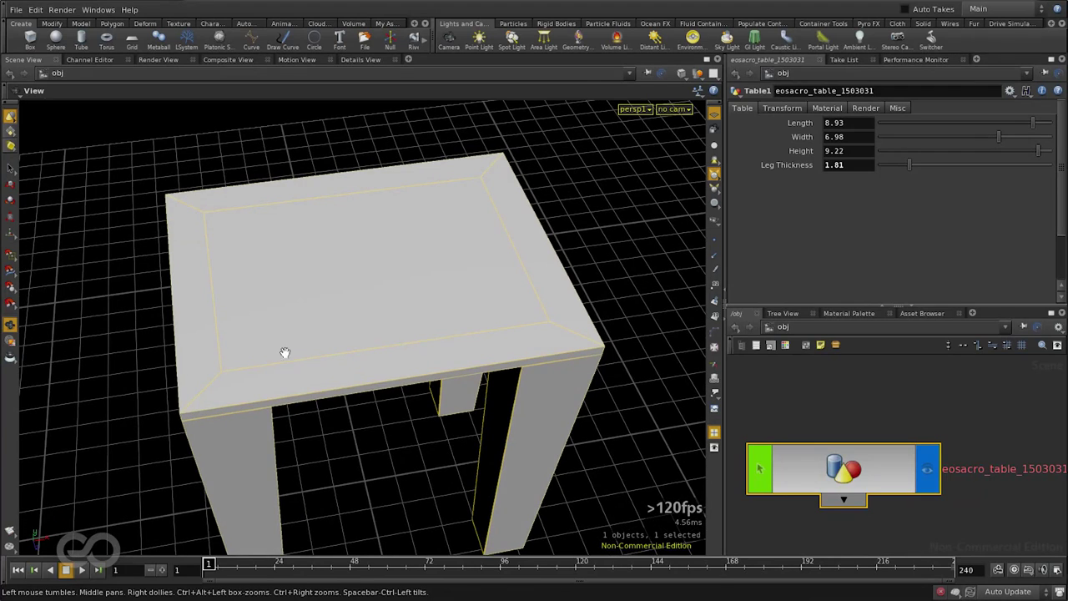
- Test thicker legs by raising the table's Leg Thickness to about 2.85 and on to about 4.42
mouse_move(910, 164)
mouse_down()
mouse_move(894, 177)
mouse_move(939, 164)
mouse_move(905, 177)
mouse_move(927, 171)
mouse_up()
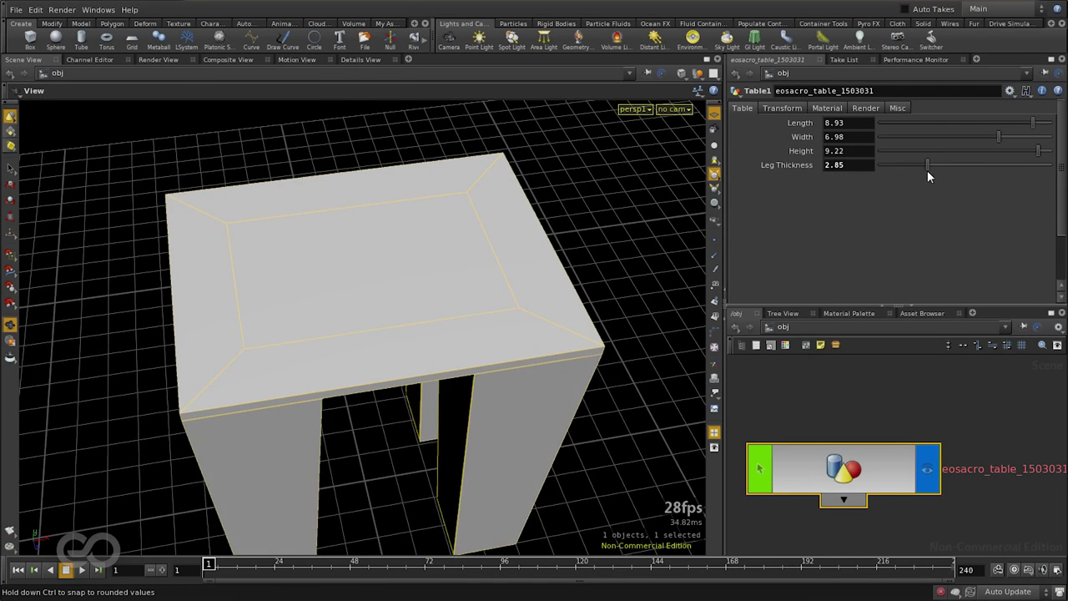
drag(263, 380, 368, 359)
click(887, 440)
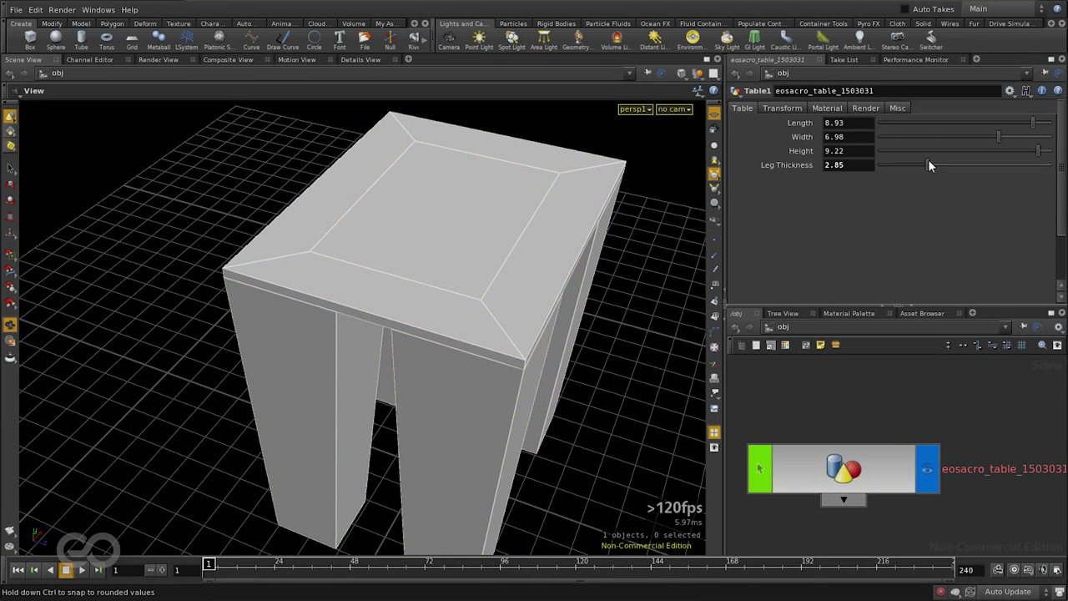
drag(929, 165, 955, 164)
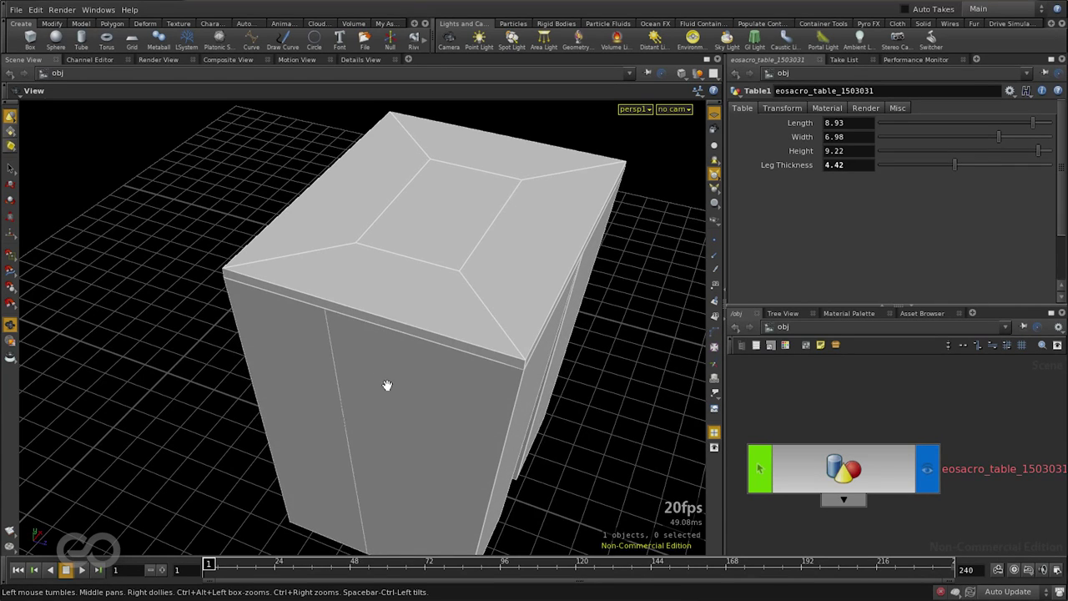
- Reduce the table's Leg Thickness to 3.5 and inspect the tabletop and gaps between the legs from several sides
drag(386, 385, 357, 335)
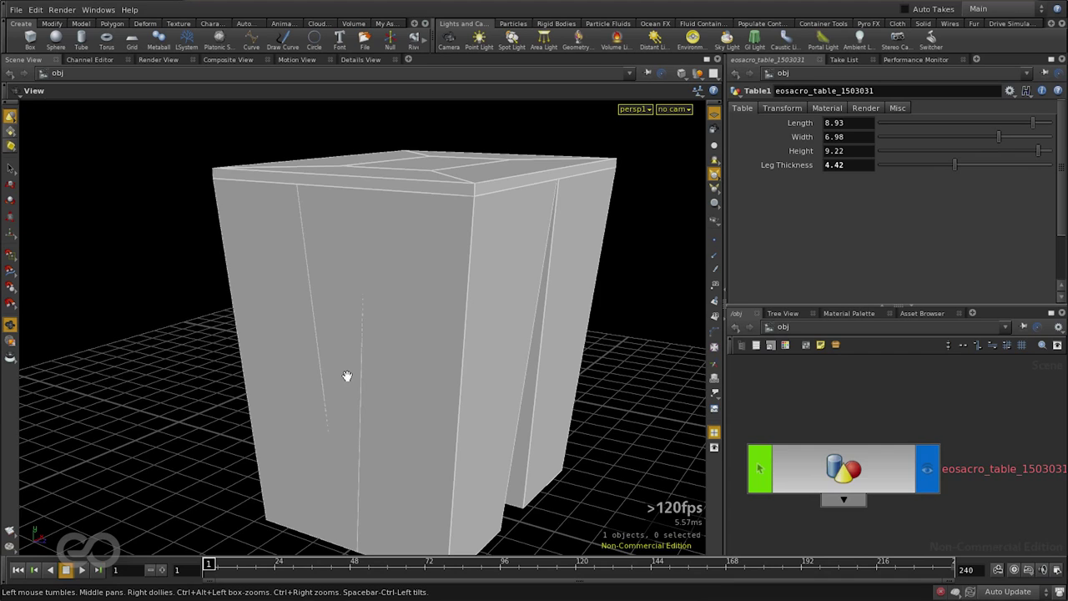
drag(337, 276, 379, 320)
mouse_move(952, 165)
mouse_down()
mouse_move(921, 168)
mouse_move(938, 168)
mouse_up()
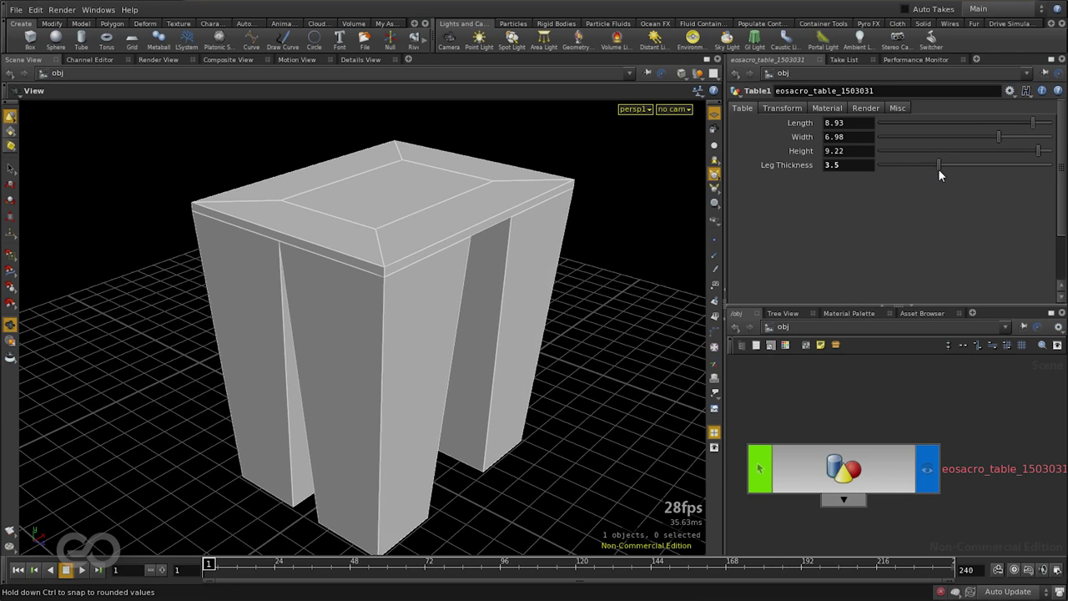
drag(341, 341, 415, 276)
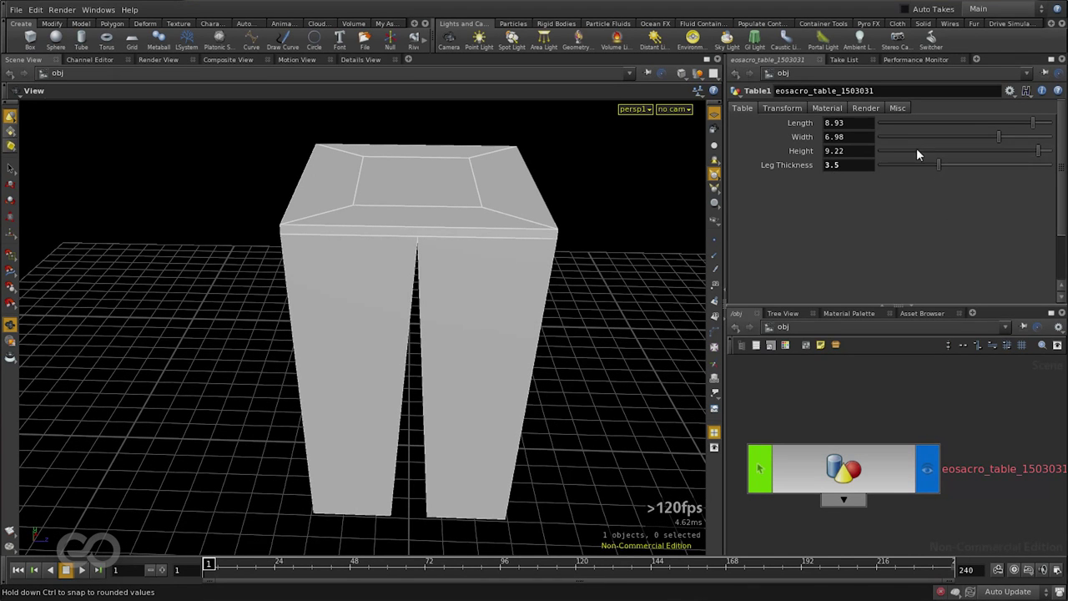
drag(420, 362, 284, 382)
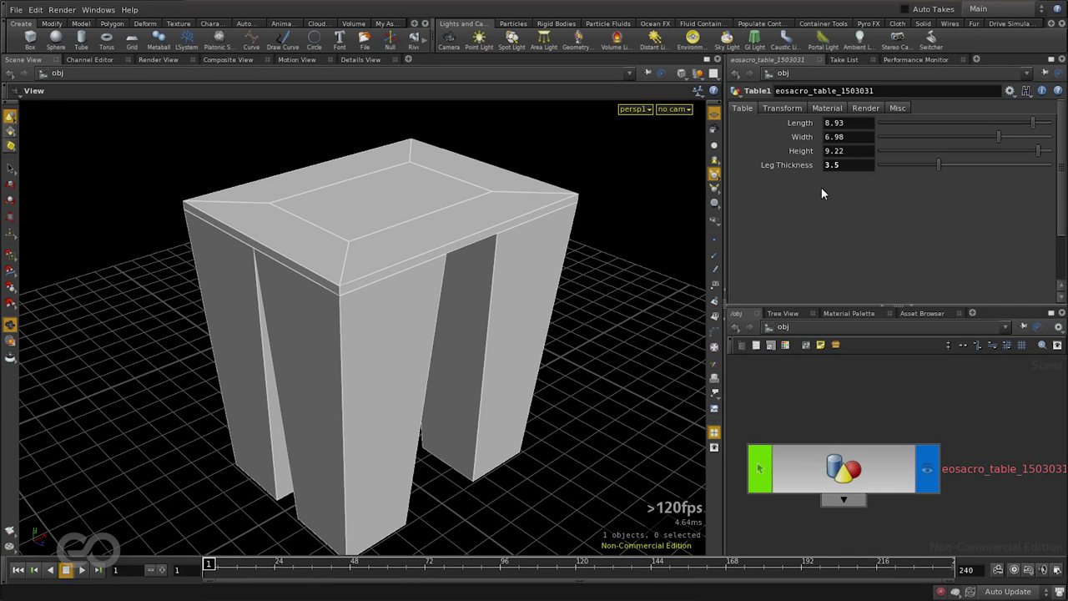
- Keyframe the table's Leg Thickness from 0 at frame 1 to 10 at frame 240
drag(939, 164, 796, 165)
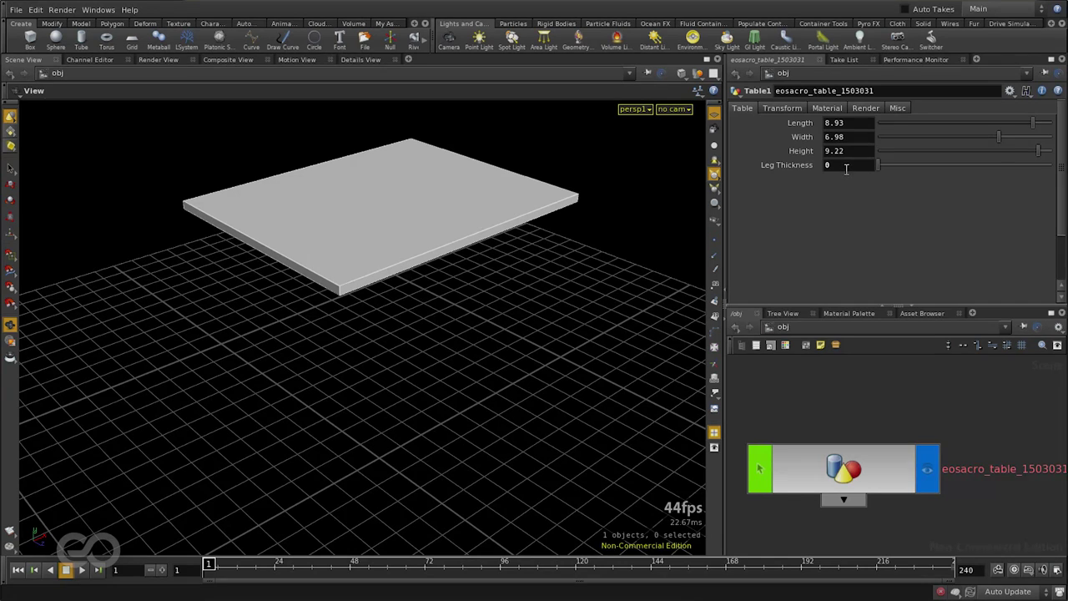
alt+click(789, 166)
click(952, 565)
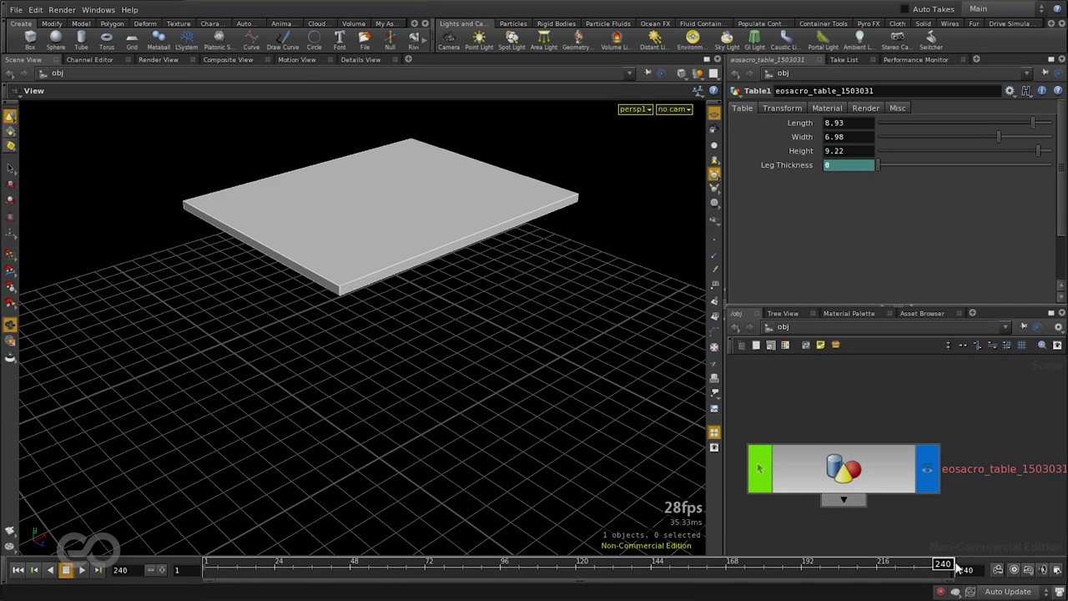
drag(909, 165, 1052, 165)
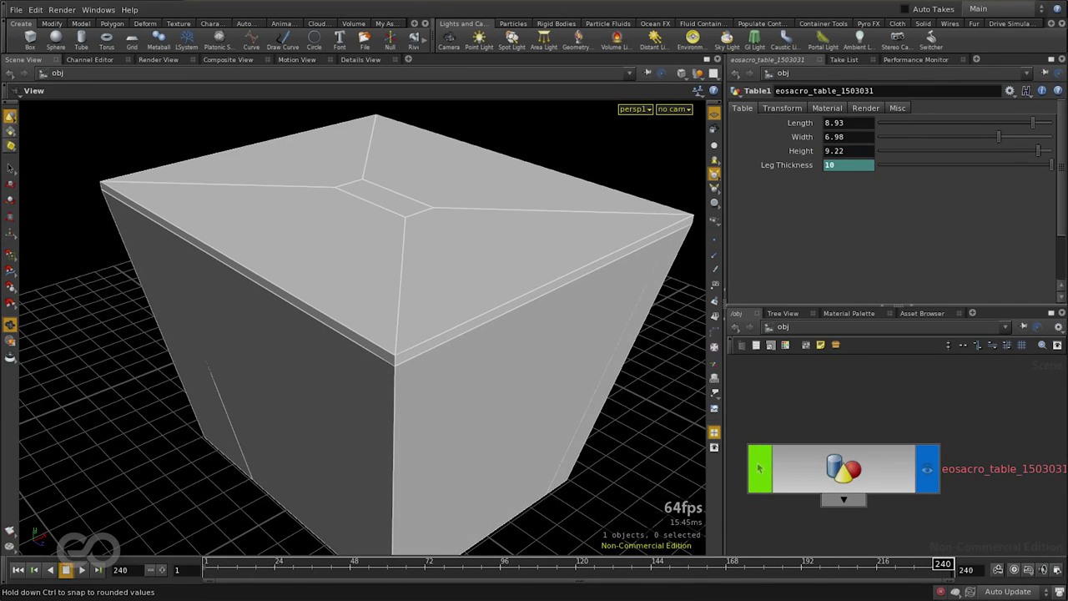
- Open the Leg Thickness animation in the Channel Editor and make its whole curve linear
shift+click(857, 166)
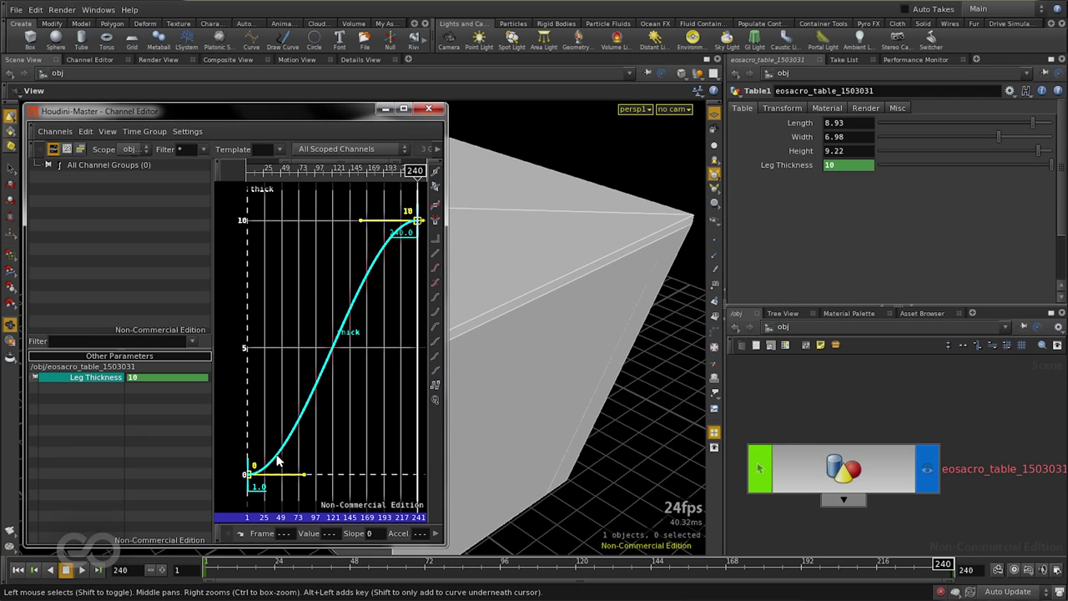
drag(236, 206, 465, 543)
click(435, 252)
click(368, 400)
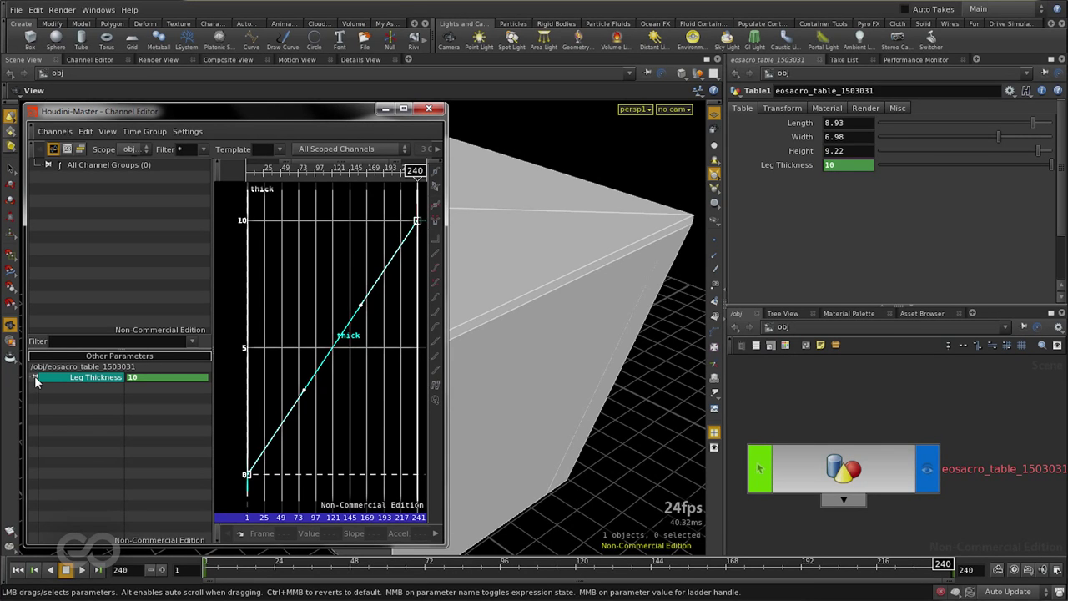
- Pin the Leg Thickness channel, enter the table asset, and add the ctrl node's Length curve to the Channel Editor
double_click(826, 469)
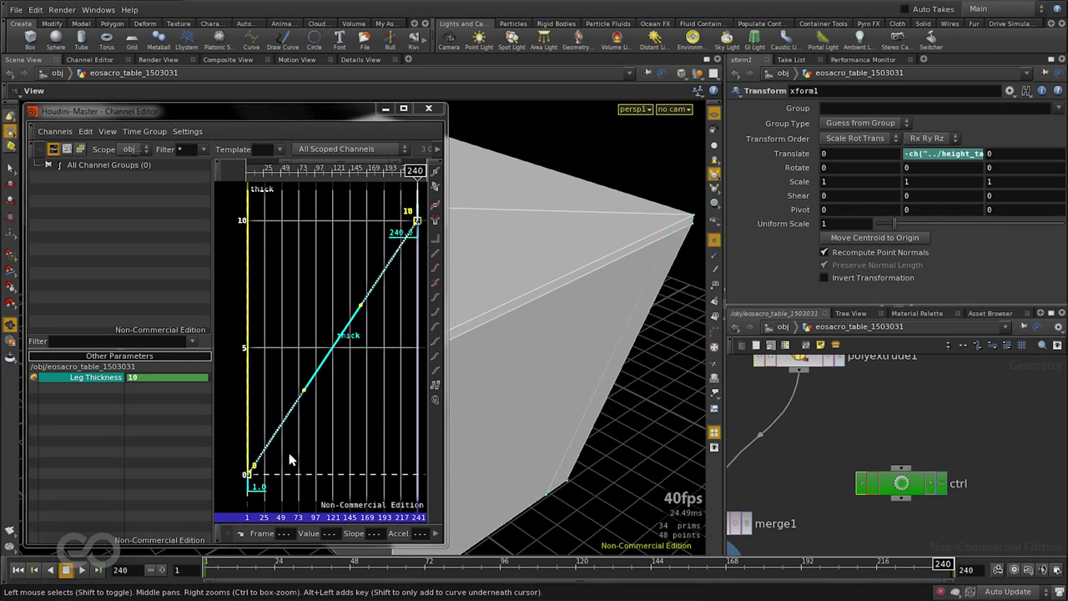
click(909, 482)
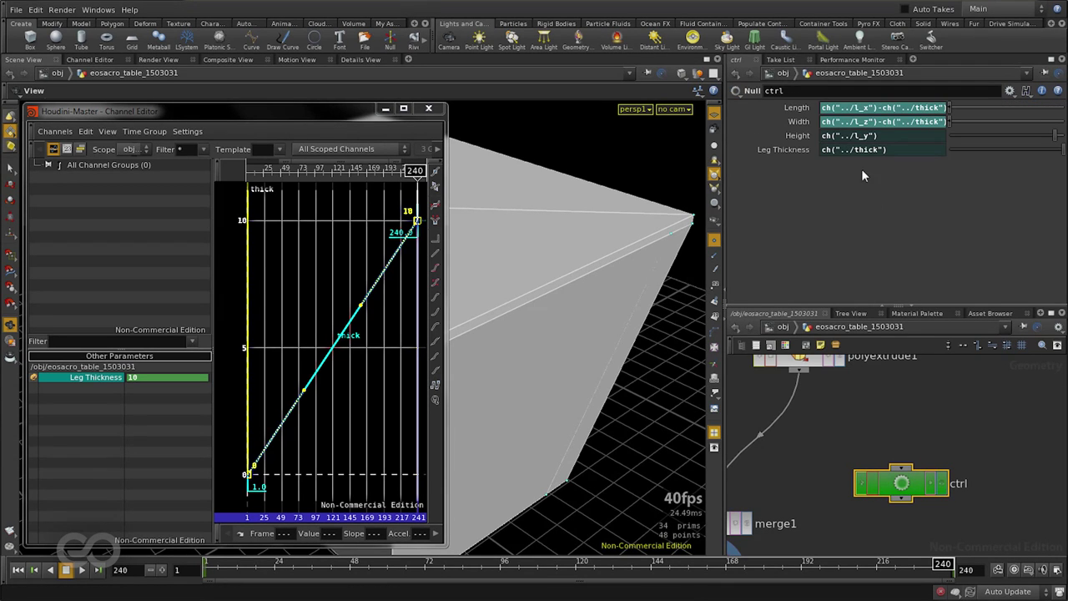
click(846, 109)
drag(878, 108, 946, 109)
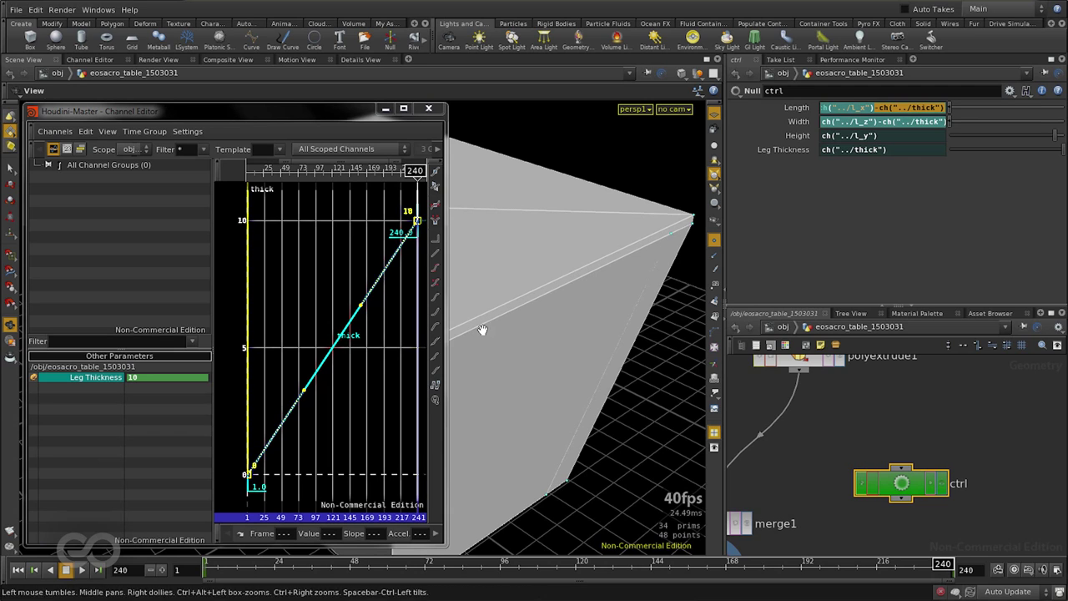
click(856, 109)
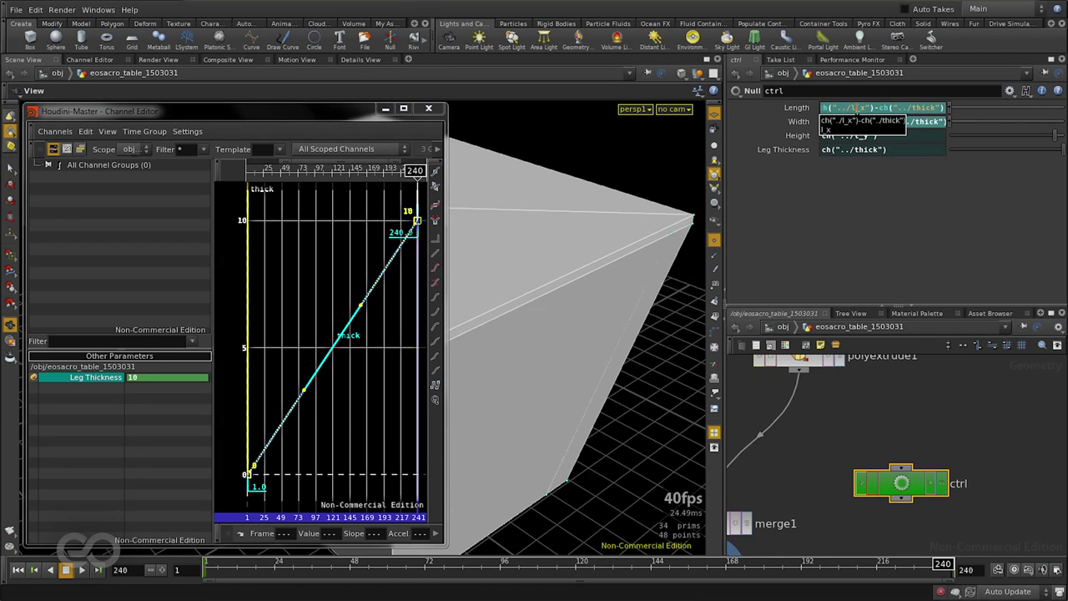
click(857, 109)
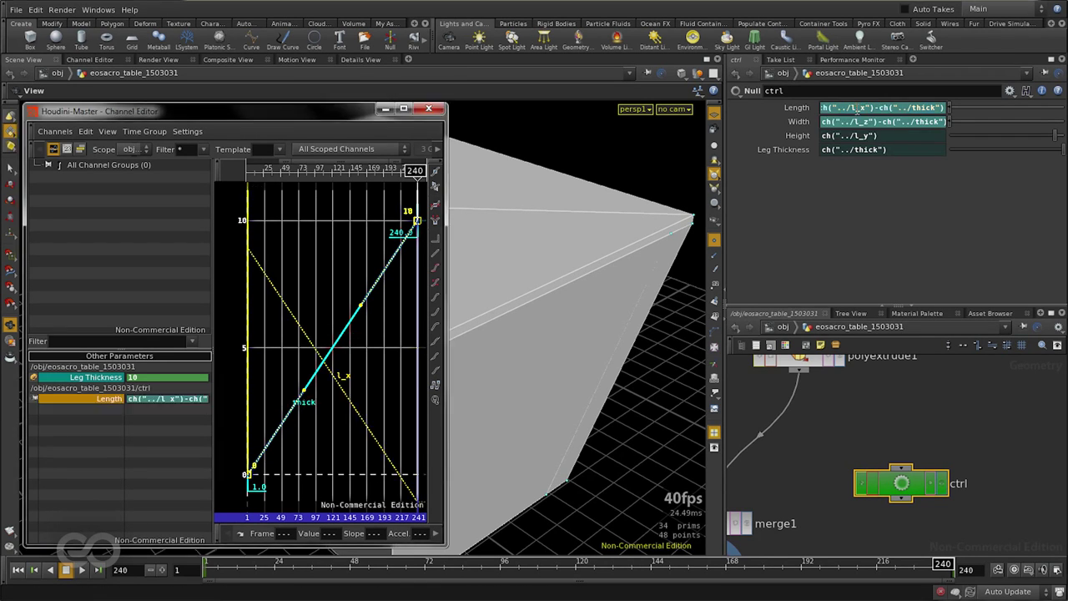
click(272, 264)
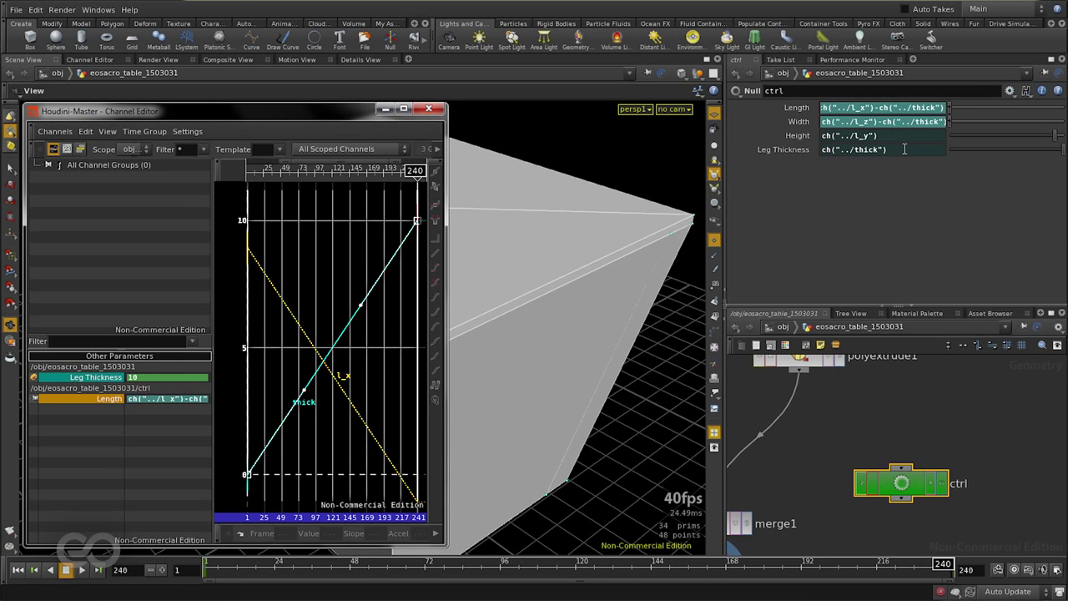
- Change the ctrl node's Leg Thickness expression to ch("../thick")+0 and add its curve to the Channel Editor
click(906, 149)
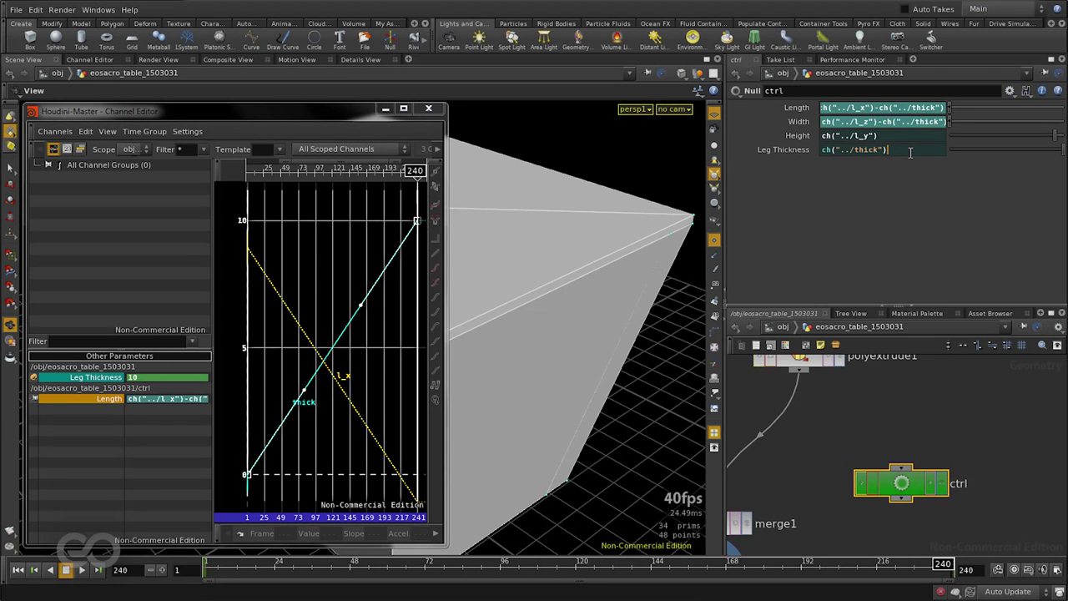
key(Return)
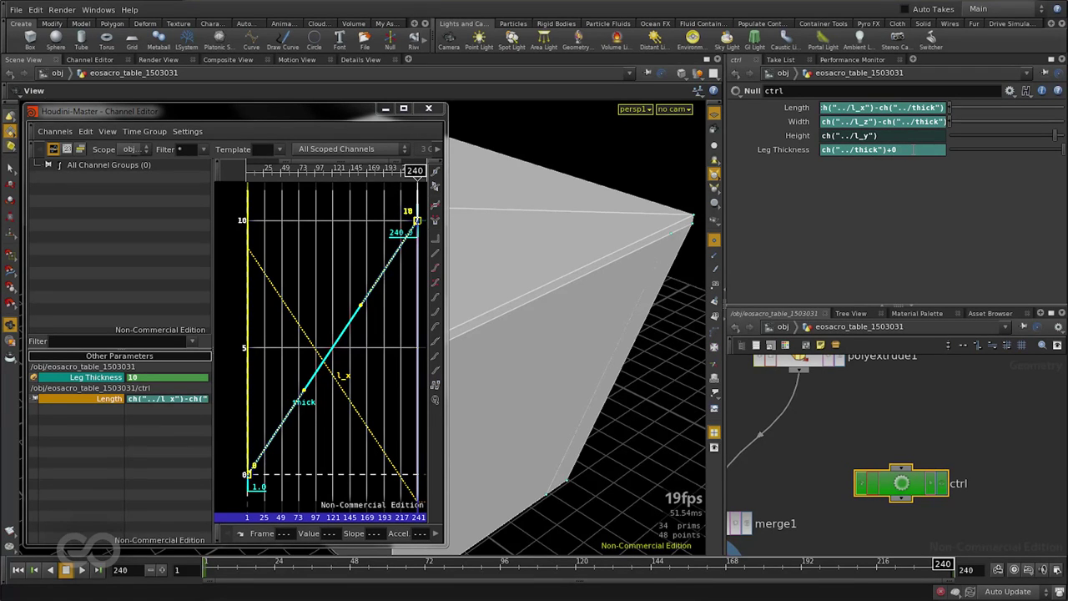
shift+click(914, 149)
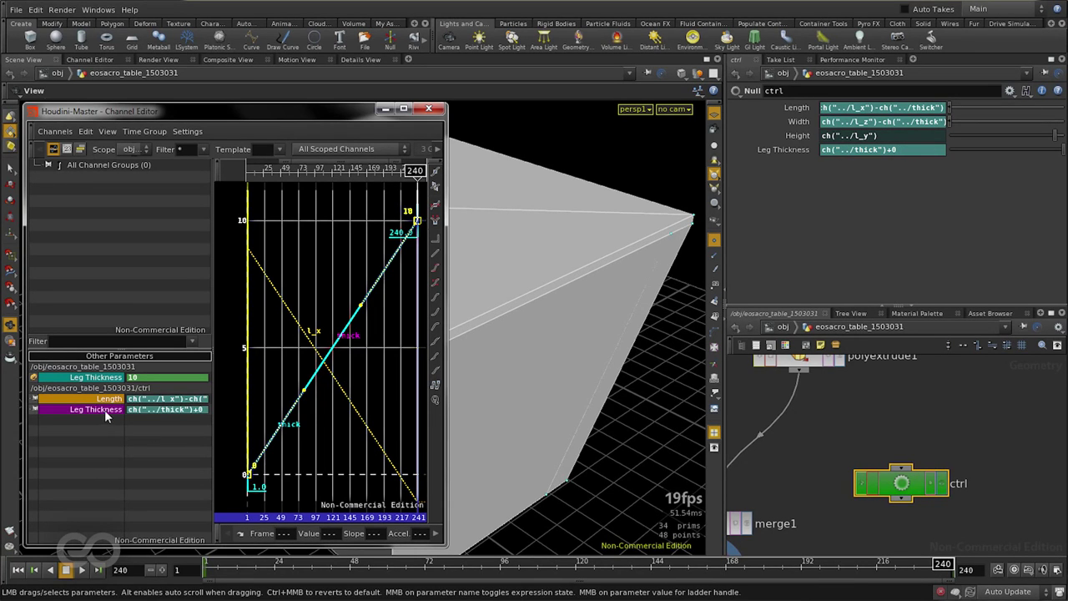
- Compare the ctrl node's Length and Leg Thickness curves with the asset's Leg Thickness curve, then close the Channel Editor
click(132, 435)
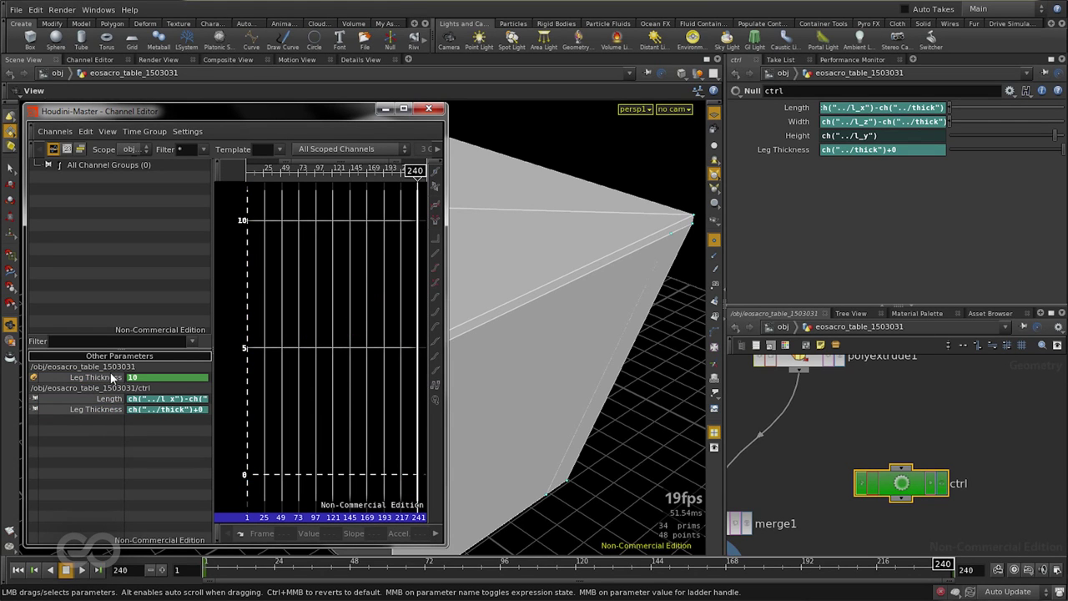
click(115, 399)
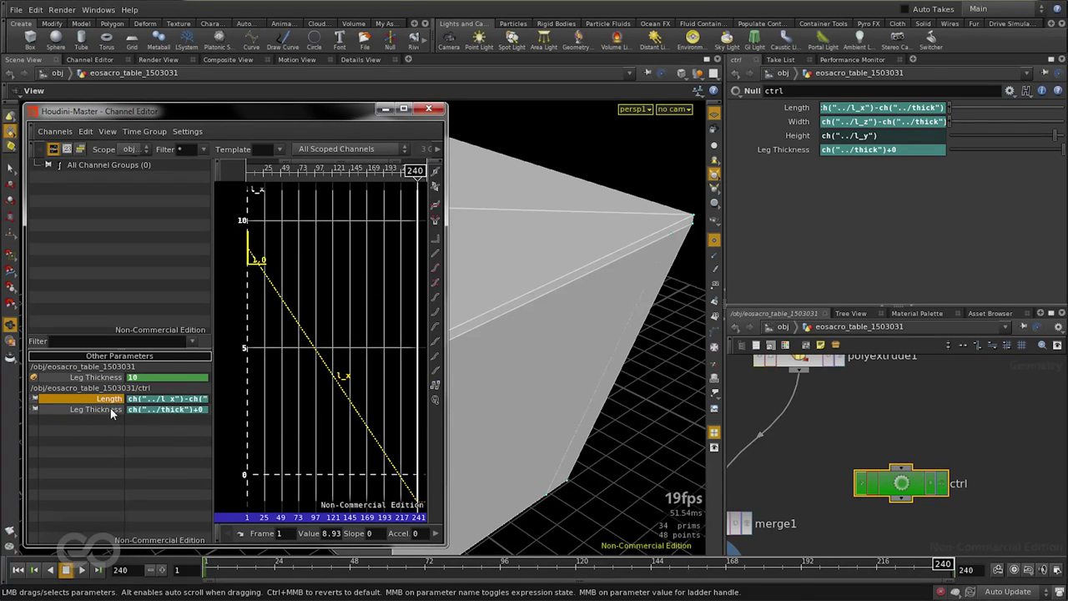
shift+click(111, 409)
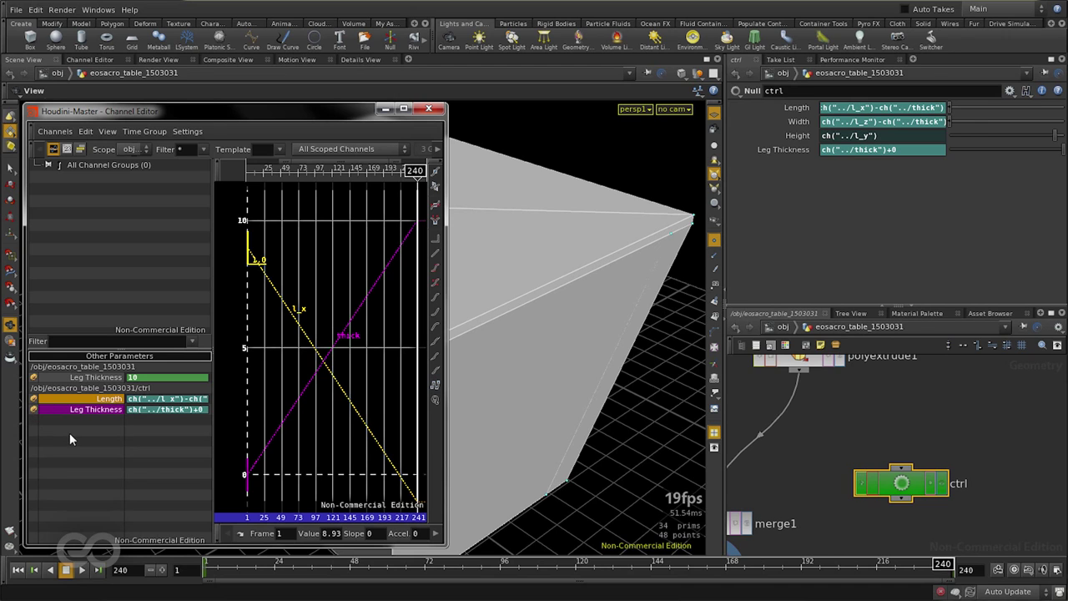
click(111, 378)
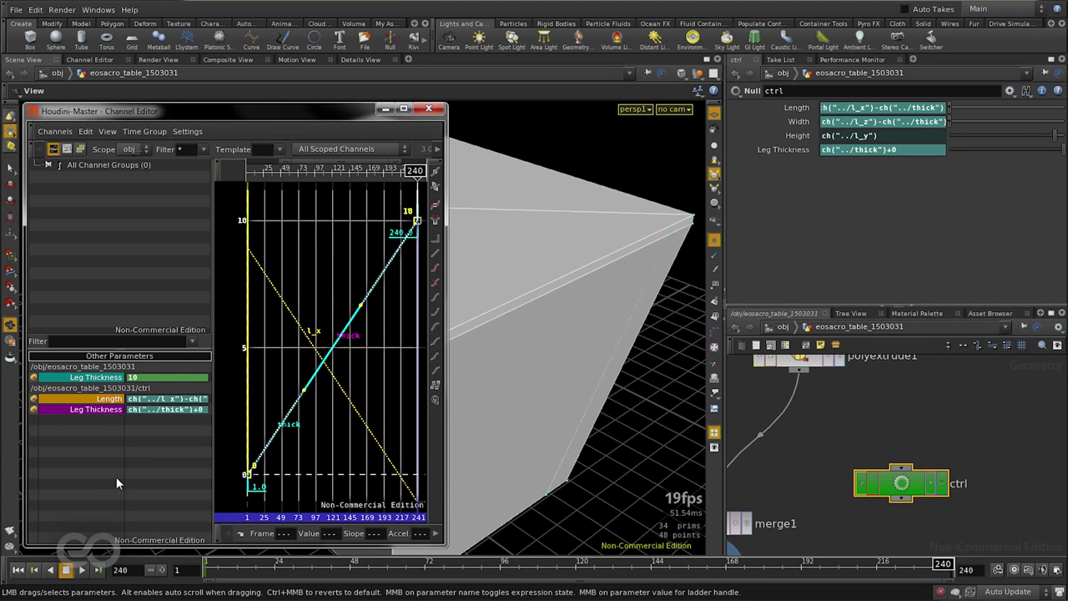
click(83, 478)
click(99, 410)
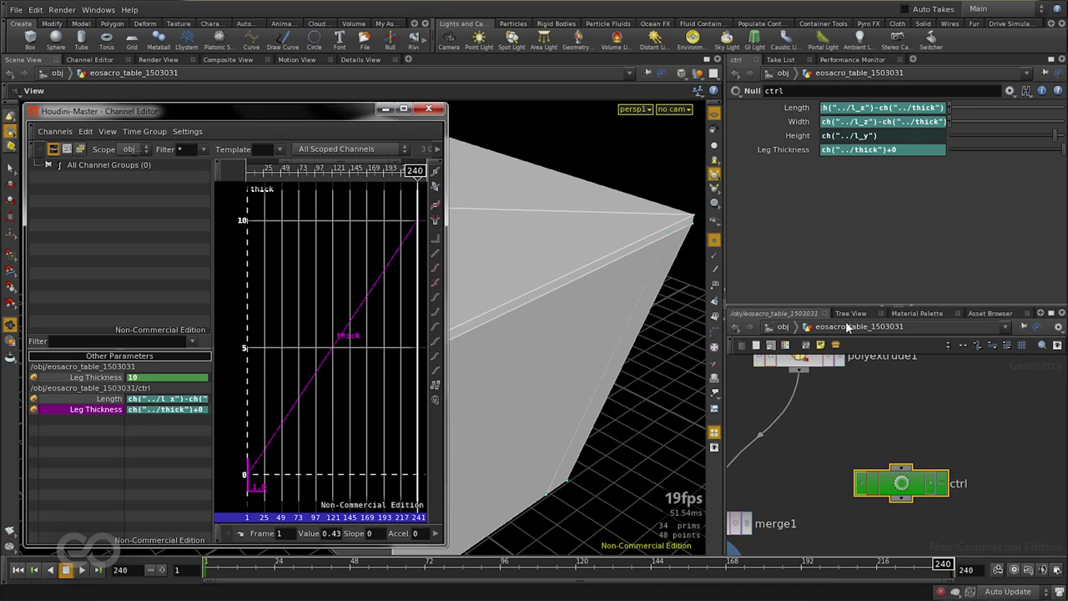
ctrl+click(91, 377)
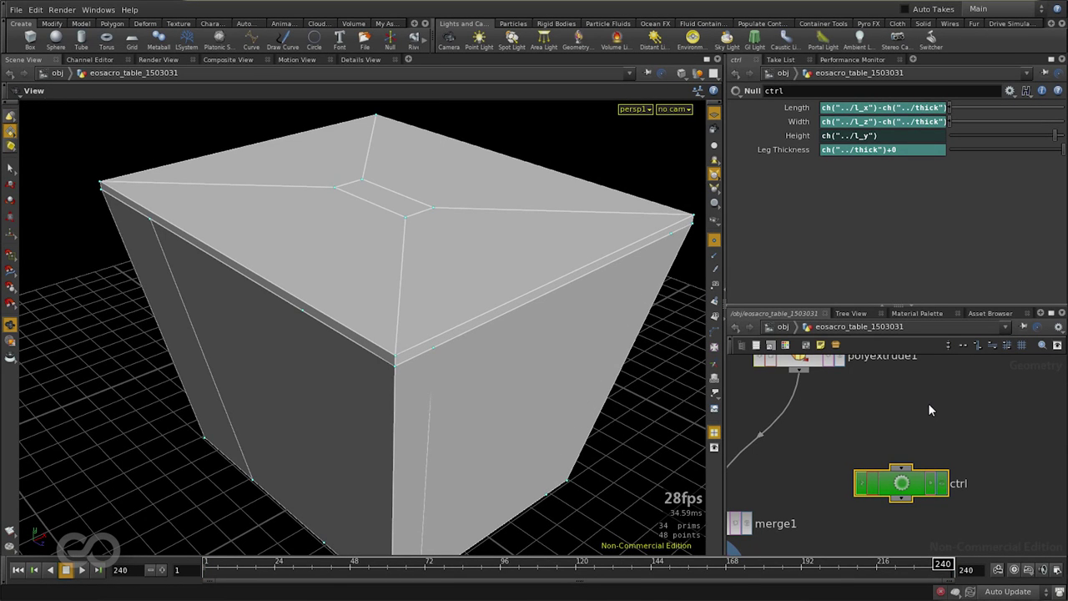
- Scrub the animation back to frame 85 and inspect where the leg tops meet under the tabletop
drag(562, 577, 462, 574)
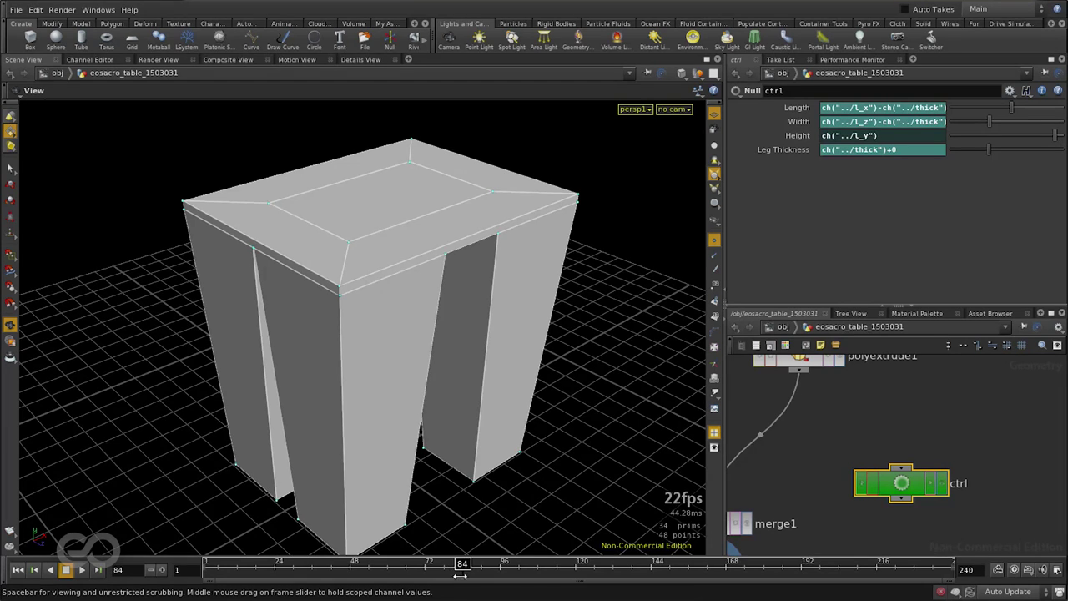
drag(344, 420, 398, 410)
right_drag(400, 357, 510, 358)
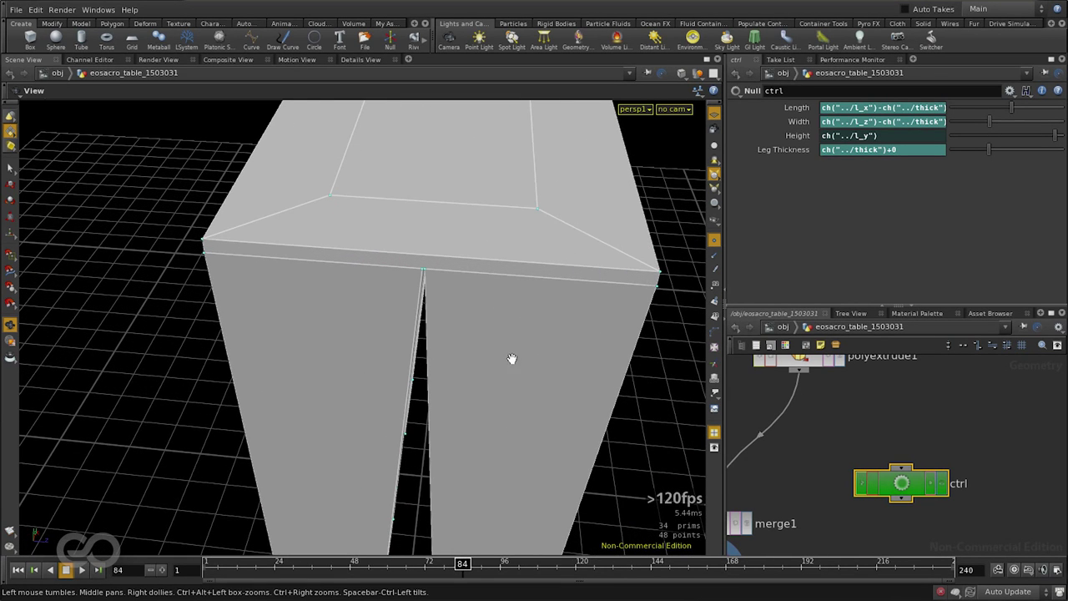
click(465, 565)
drag(591, 321, 548, 472)
right_click(534, 322)
click(512, 430)
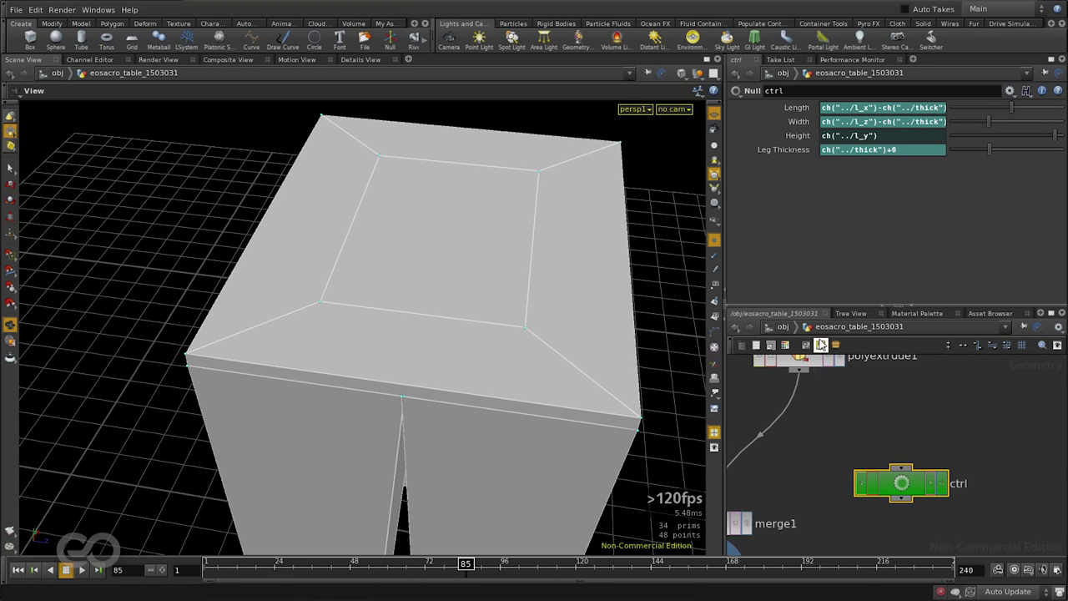
- Set the table asset's Width to 7.04 at object level and go back inside the asset
click(783, 326)
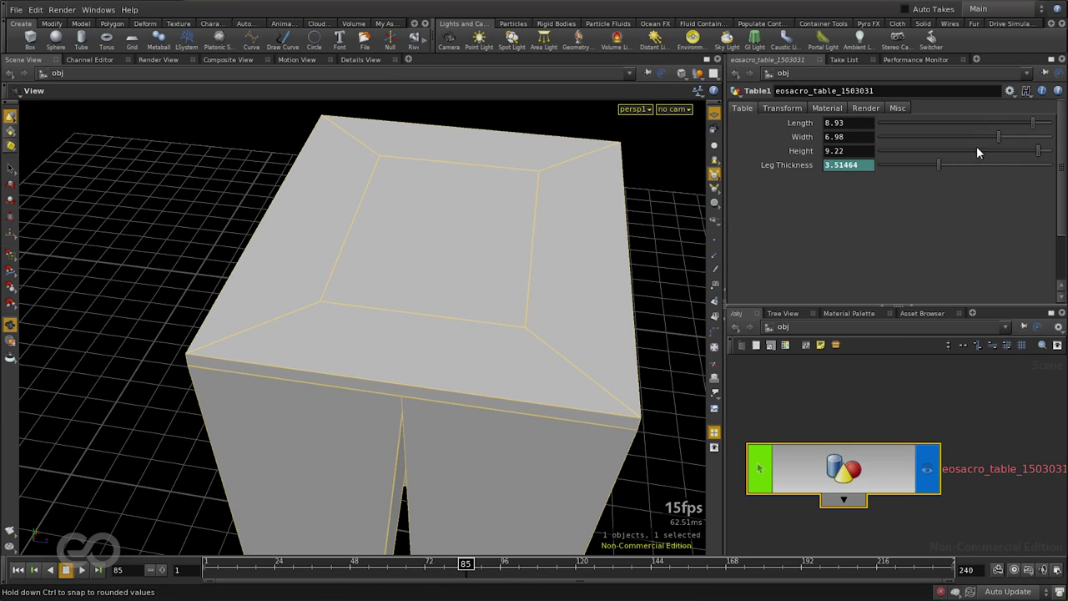
drag(1000, 134, 1001, 136)
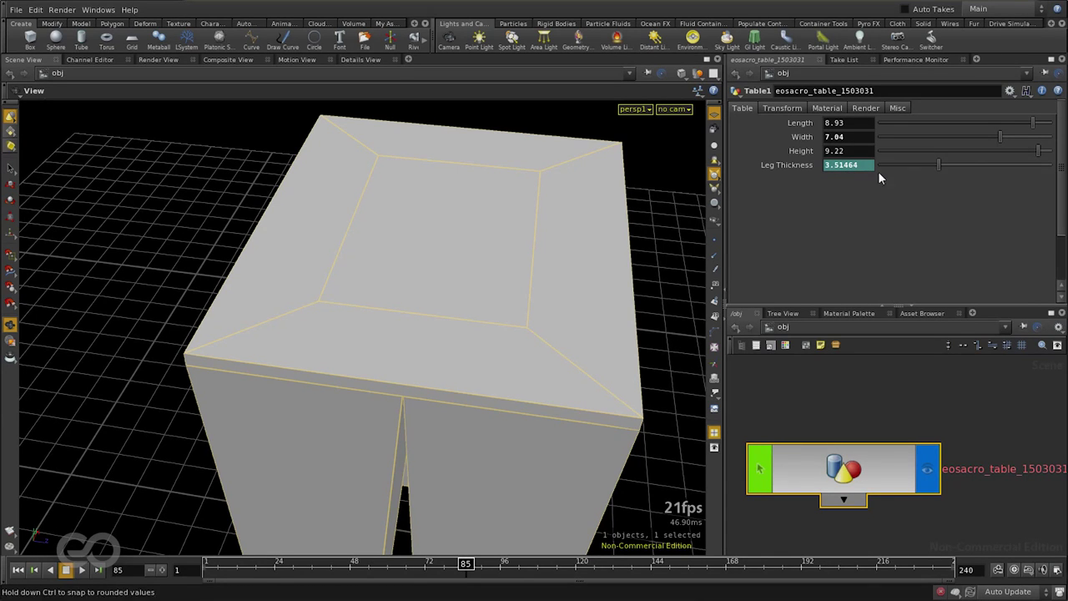
double_click(757, 461)
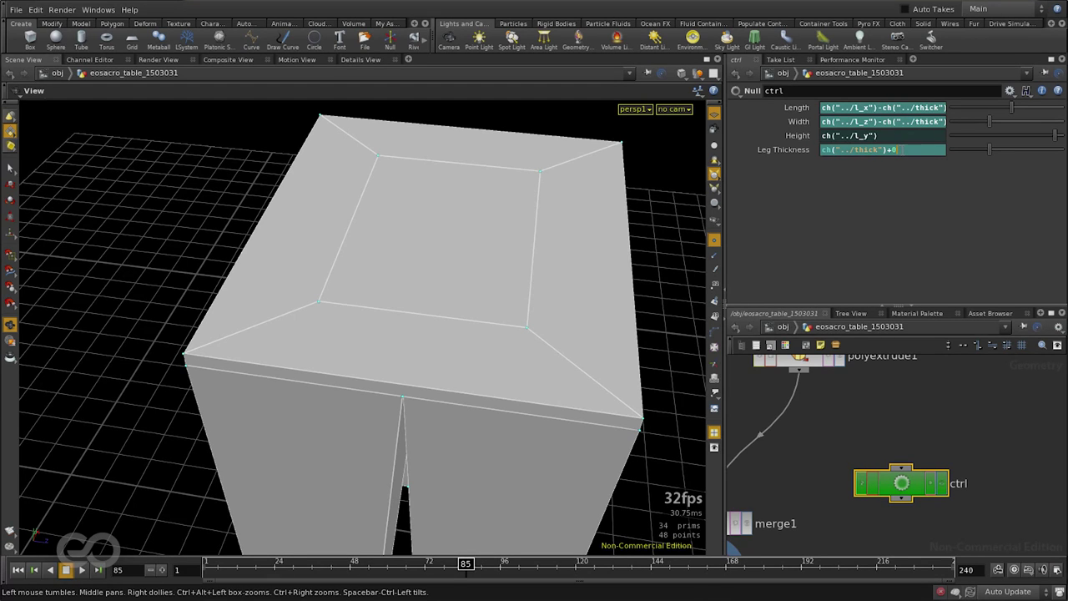
- Open the ctrl node's Leg Thickness expression in the expression editor and add min(a,b) on a line above the existing expression
drag(906, 150, 777, 150)
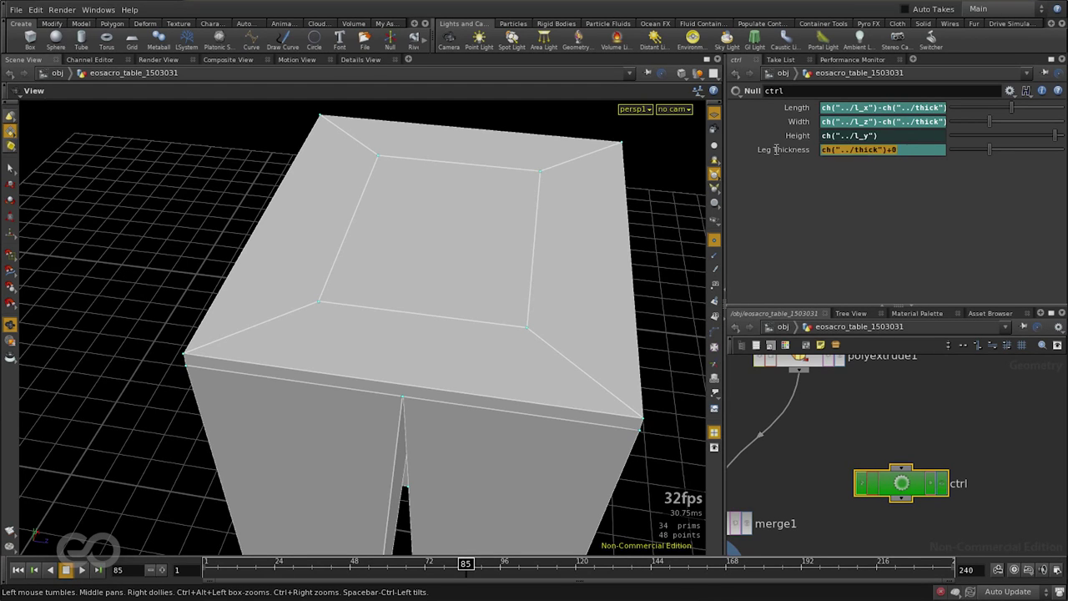
click(906, 150)
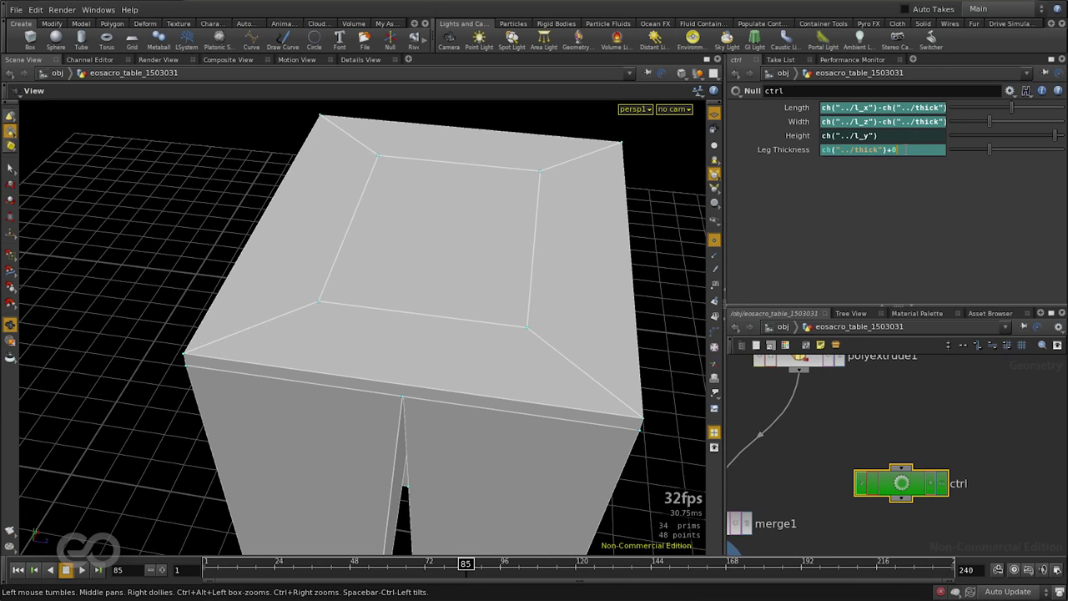
key(alt+e)
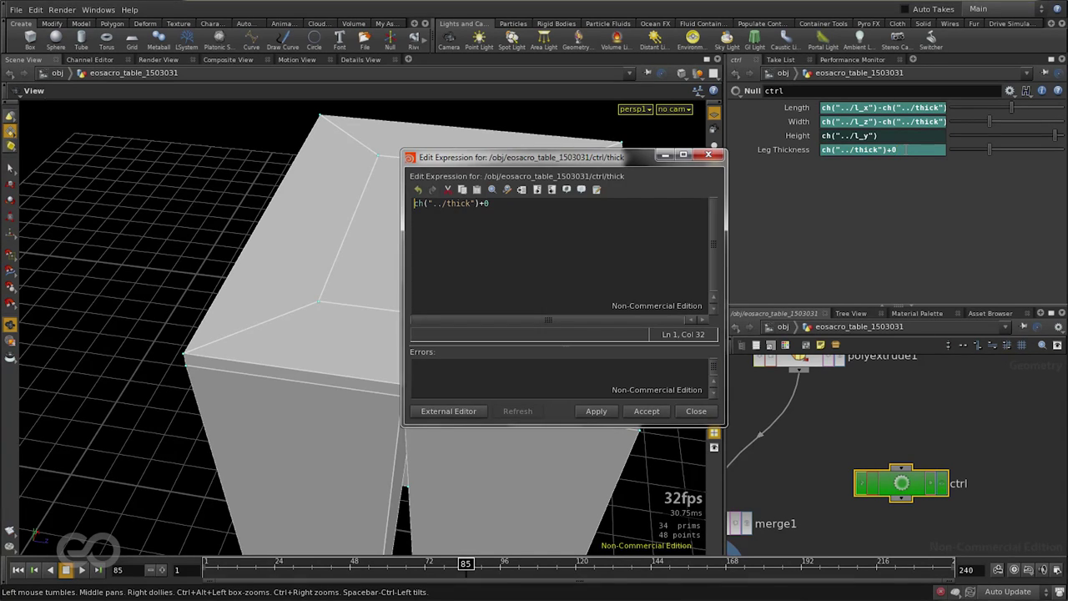
click(524, 285)
key(Home)
key(Return)
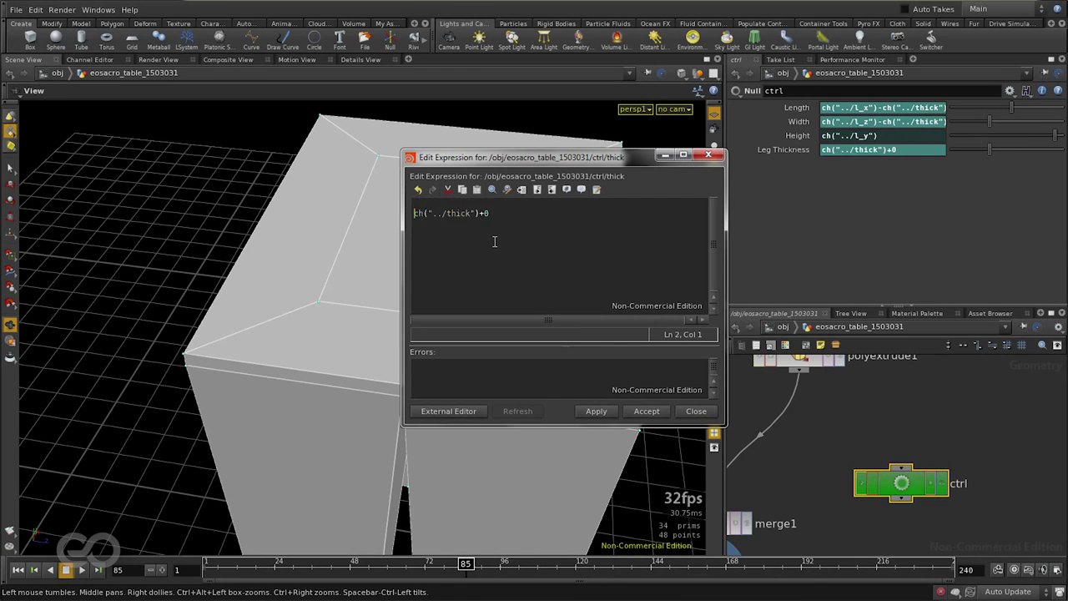
key(Return)
key(Return)
key(Up)
key(Up)
key(Up)
text(min())
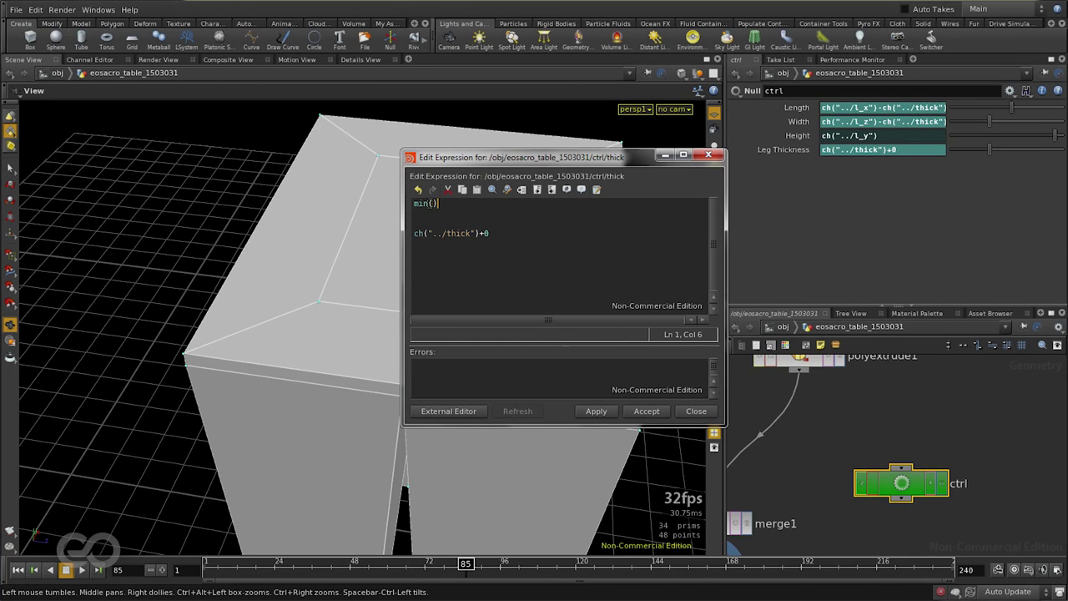
key(Left)
text(a,b)
- Move ch("../thick") into the min function in place of a and delete the leftover +0
click(515, 237)
double_click(434, 206)
double_click(444, 204)
click(443, 233)
click(484, 262)
drag(481, 233, 401, 234)
key(ctrl+c)
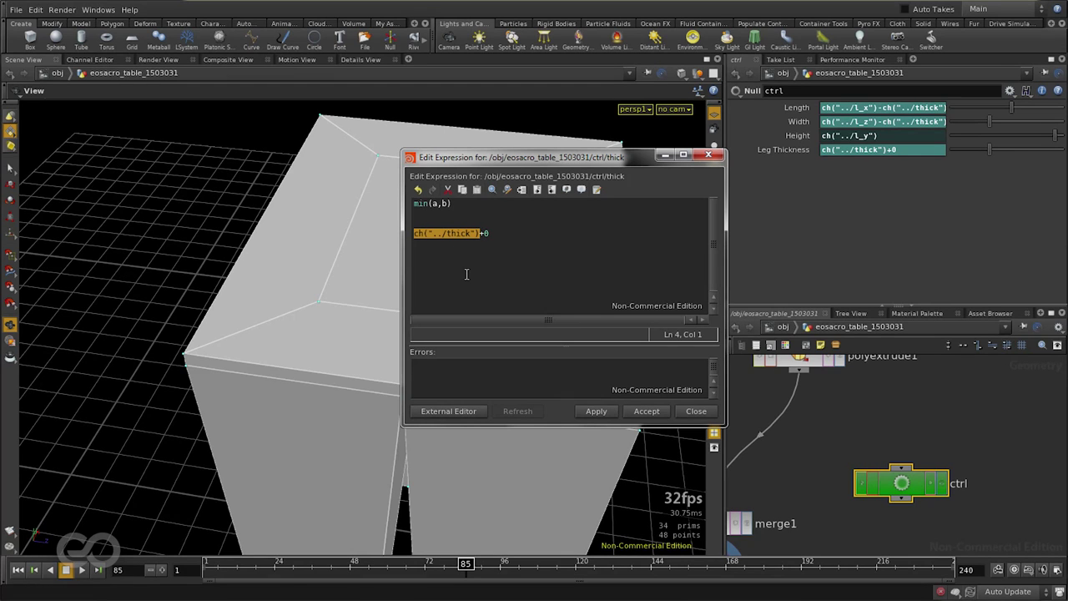
key(Delete)
double_click(433, 204)
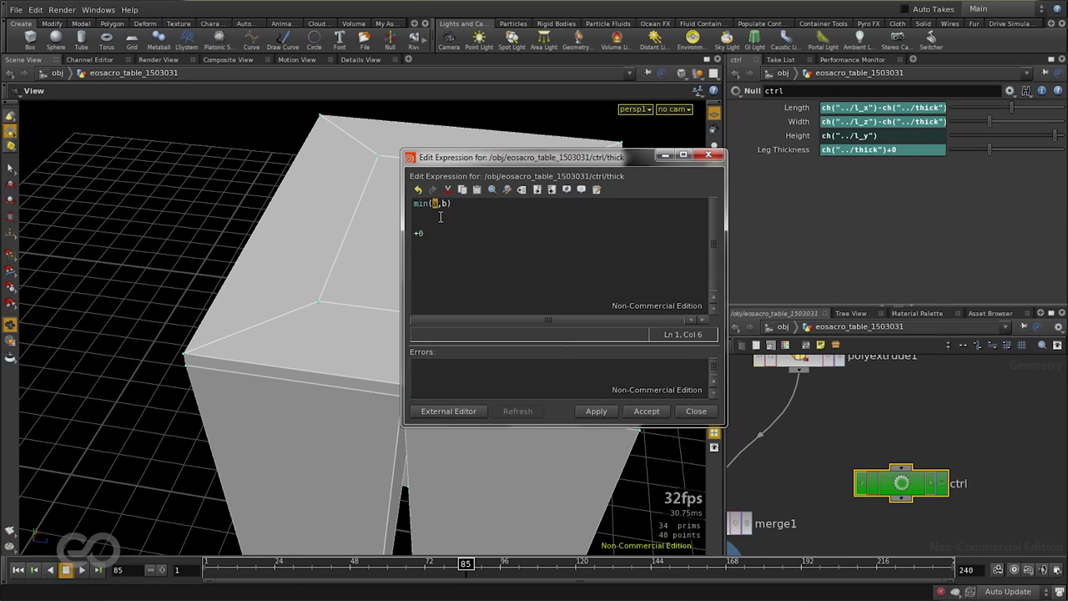
key(ctrl+v)
double_click(440, 234)
key(Delete)
- Replace b in the min function with ch("../l_z")/2, reusing the Width expression's reference, and accept the Leg Thickness expression
drag(877, 122, 821, 122)
key(ctrl+c)
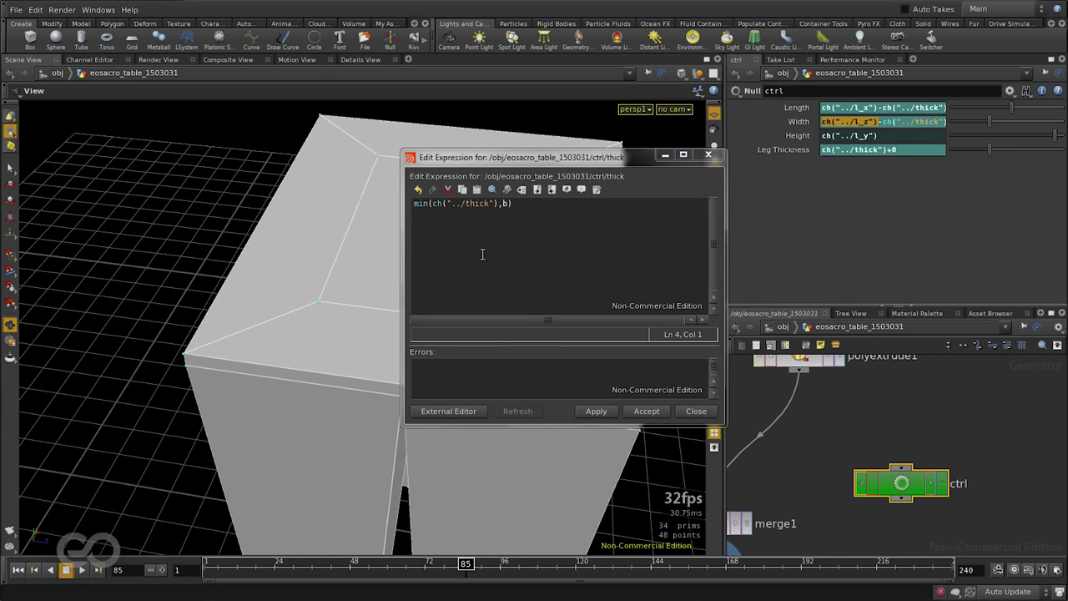
click(503, 204)
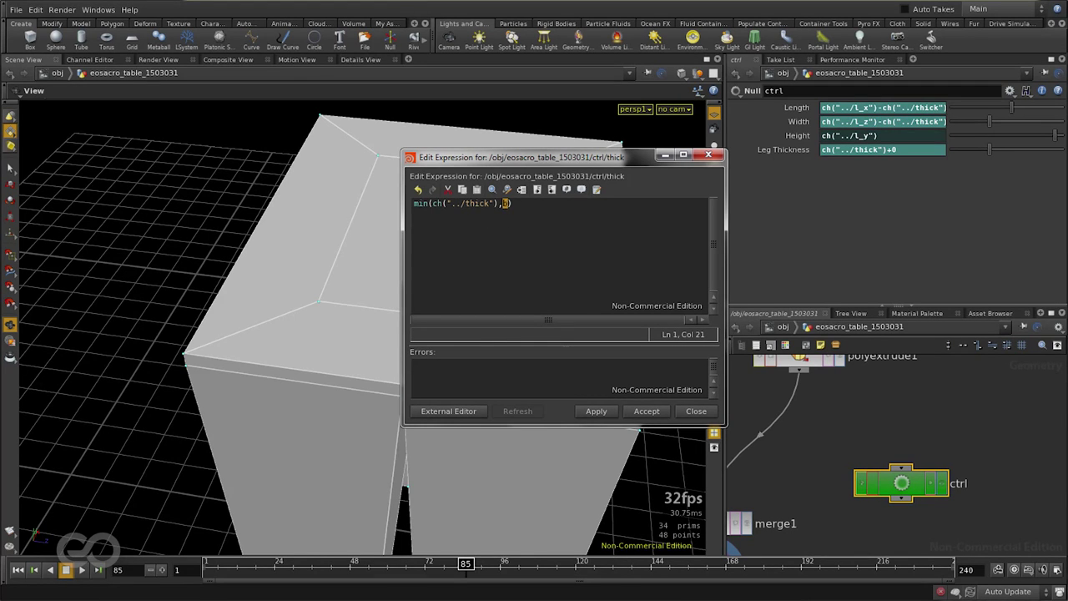
key(ctrl+v)
text(/2)
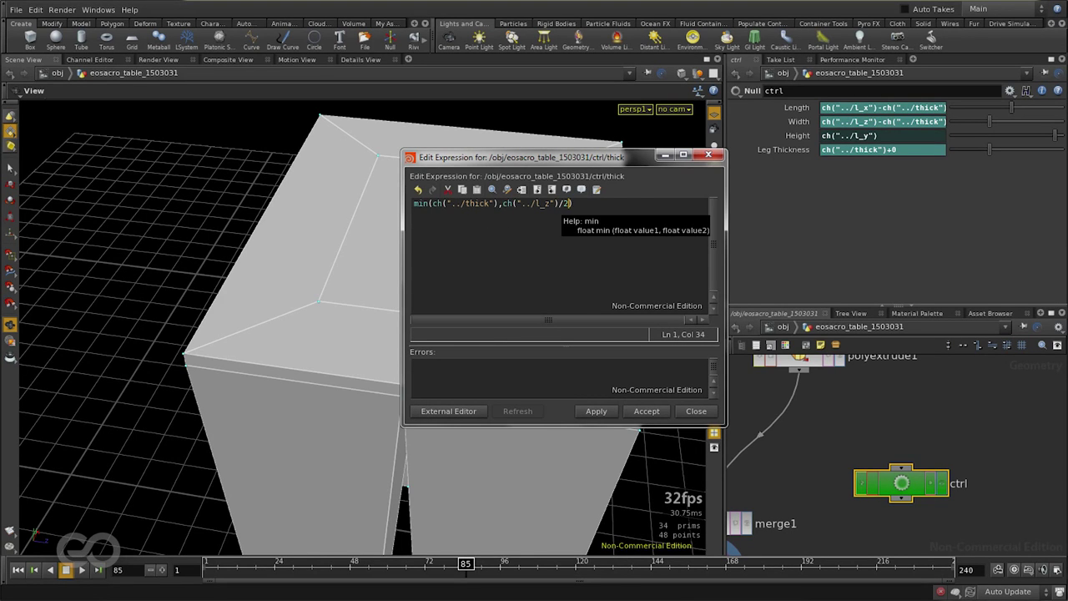
click(647, 411)
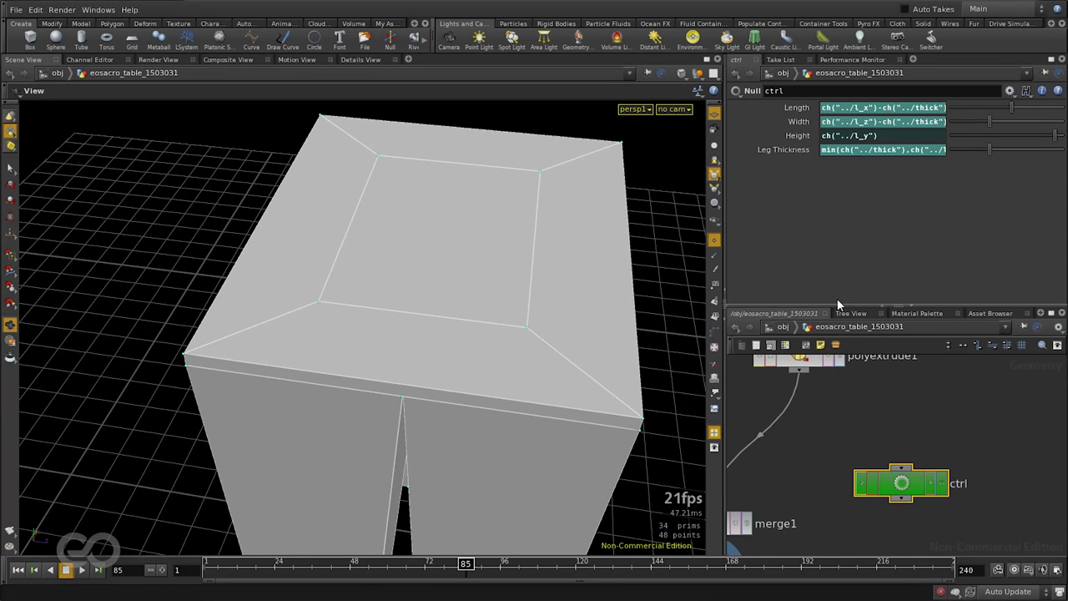
- Scrub the animation around frame 85 and inspect the table legs from several angles
click(451, 566)
mouse_move(451, 566)
mouse_down()
mouse_move(489, 575)
mouse_move(466, 574)
mouse_up()
right_drag(472, 493, 484, 442)
middle_drag(501, 468, 455, 368)
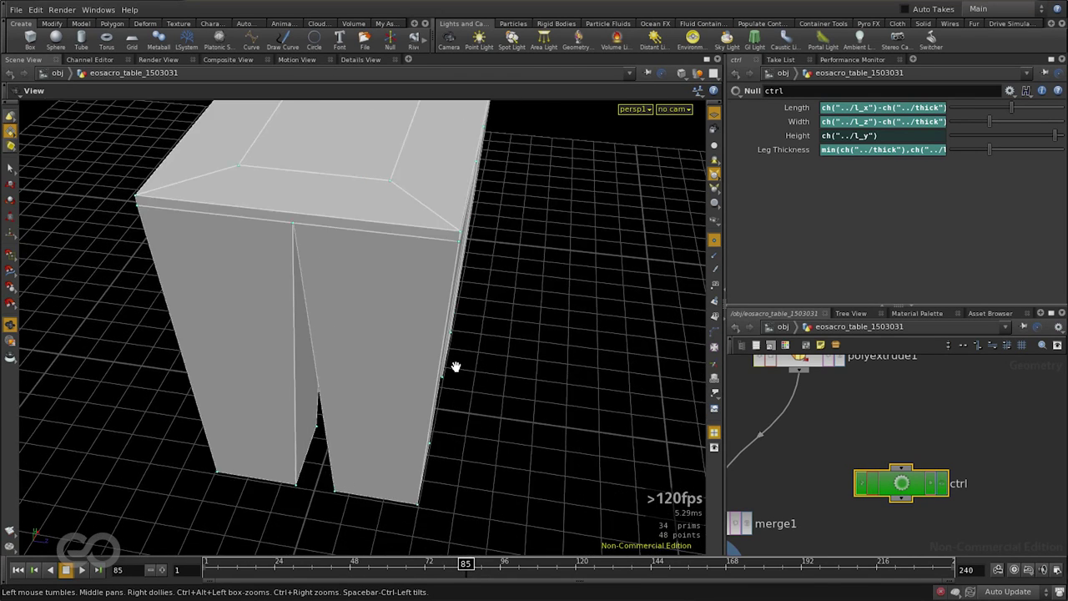
drag(455, 368, 360, 355)
middle_drag(359, 356, 450, 431)
drag(468, 564, 491, 564)
drag(517, 565, 465, 574)
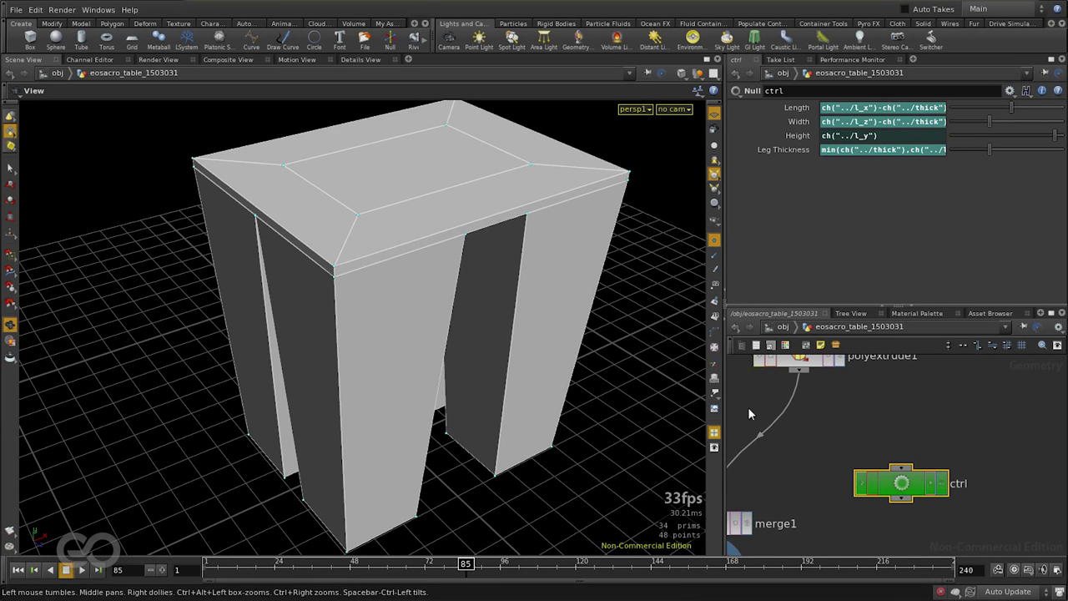
- Display the ctrl node's Leg Thickness curve in the Channel Editor and examine it around frame 85
shift+click(845, 151)
click(333, 410)
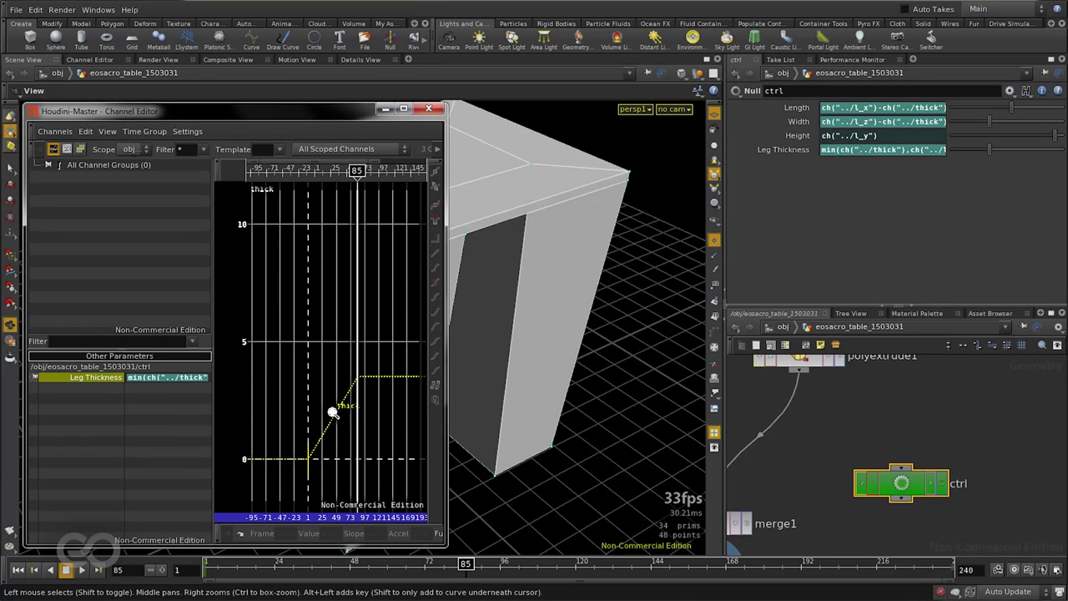
right_drag(333, 411, 413, 271)
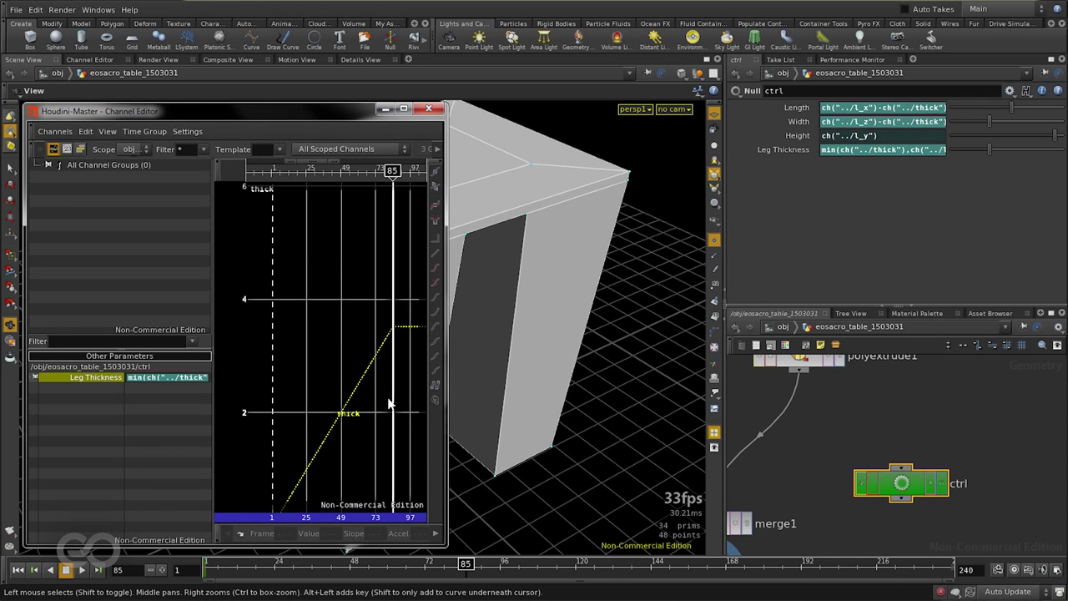
right_drag(295, 312, 273, 334)
middle_drag(323, 356, 300, 329)
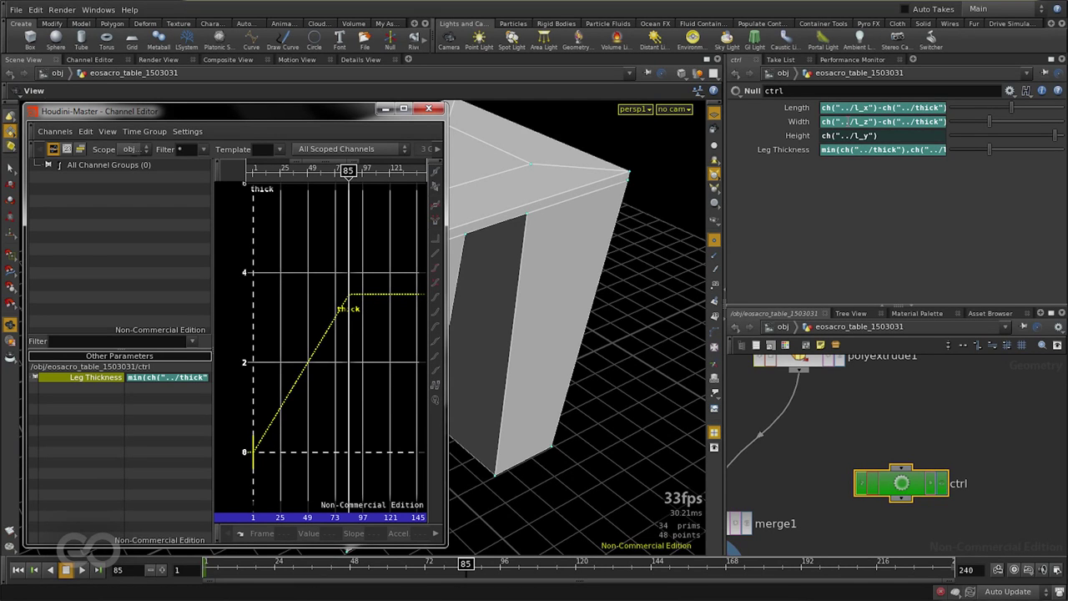
- Add the ctrl node's Width and Length curves to the Channel Editor and compare them with the Leg Thickness curve
shift+click(847, 121)
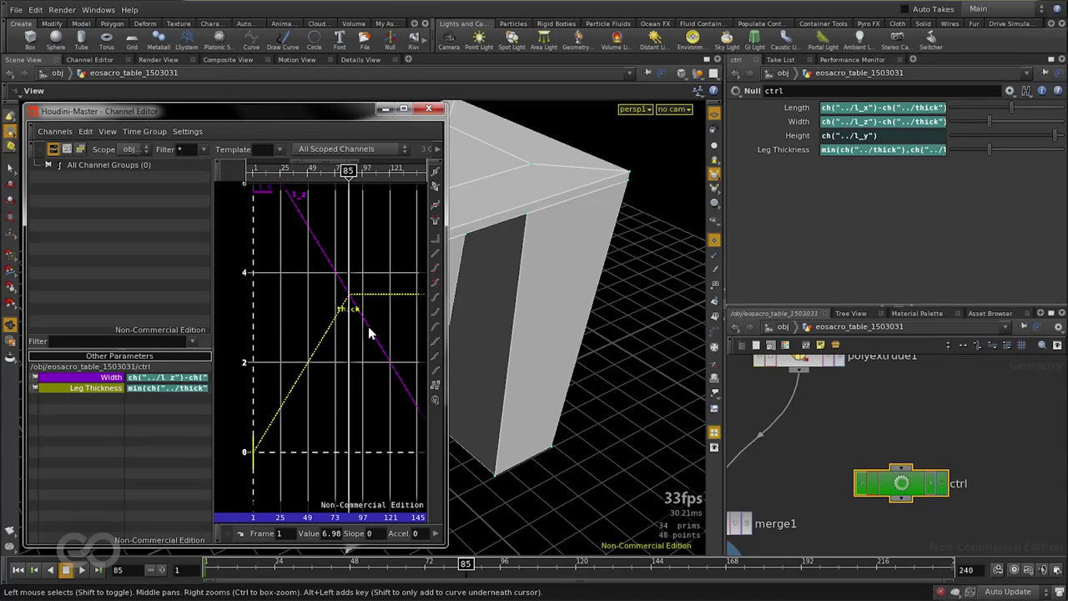
right_drag(381, 257, 388, 314)
middle_drag(388, 302, 377, 336)
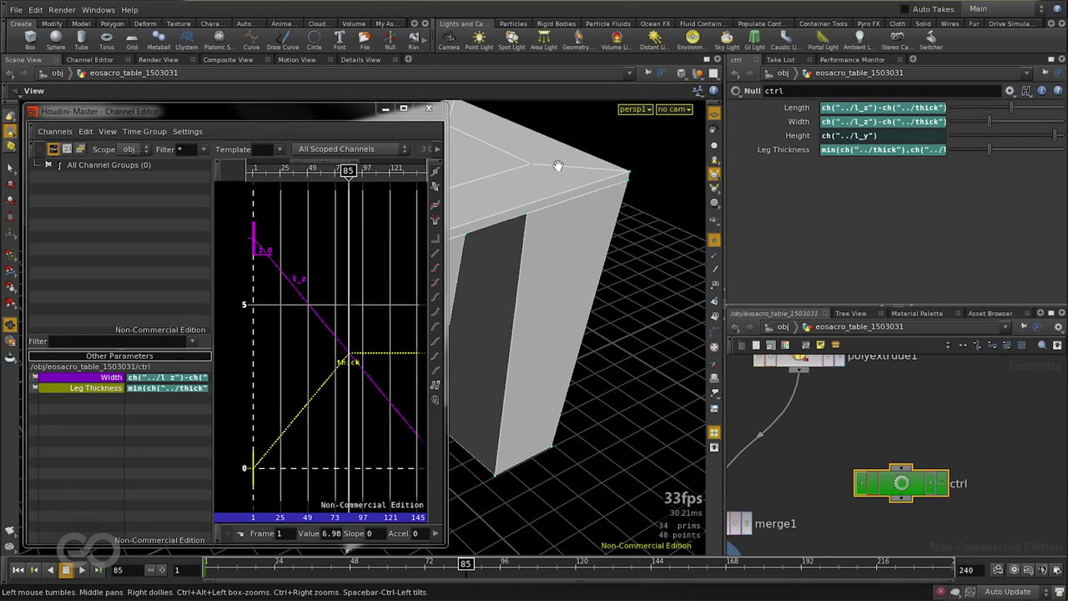
click(291, 324)
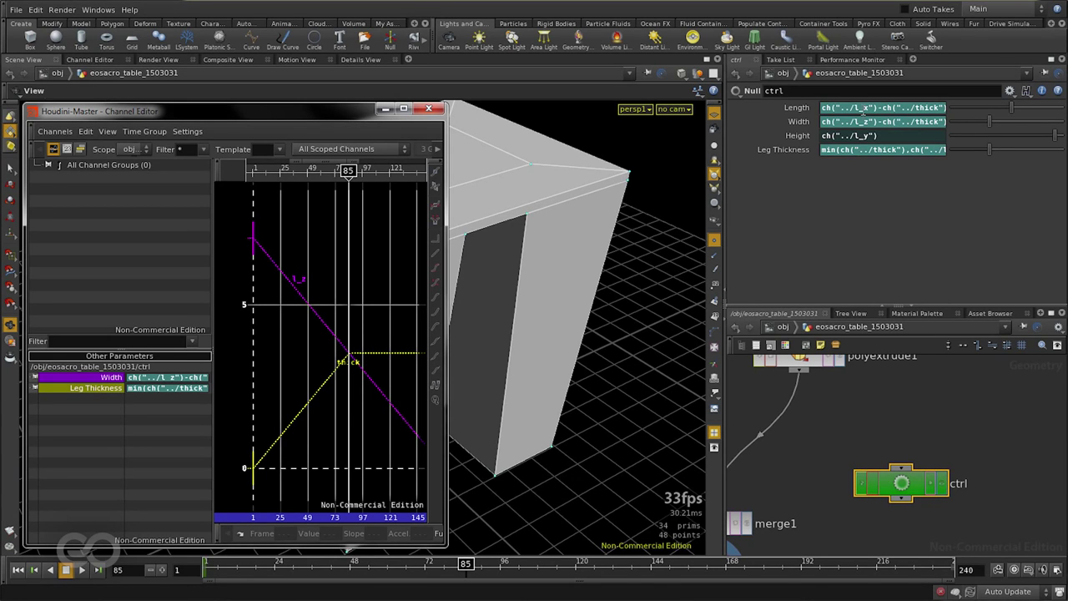
shift+click(863, 109)
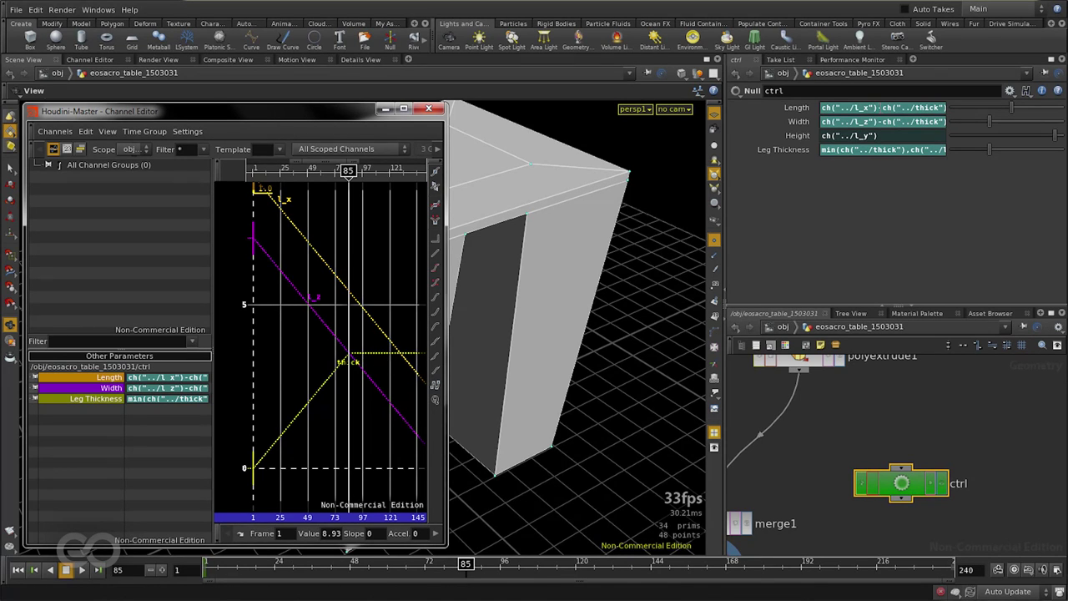
- Show the full Length, Width and Leg Thickness expressions of the ctrl node and examine their references to the asset's thickness
click(798, 109)
click(798, 110)
click(798, 121)
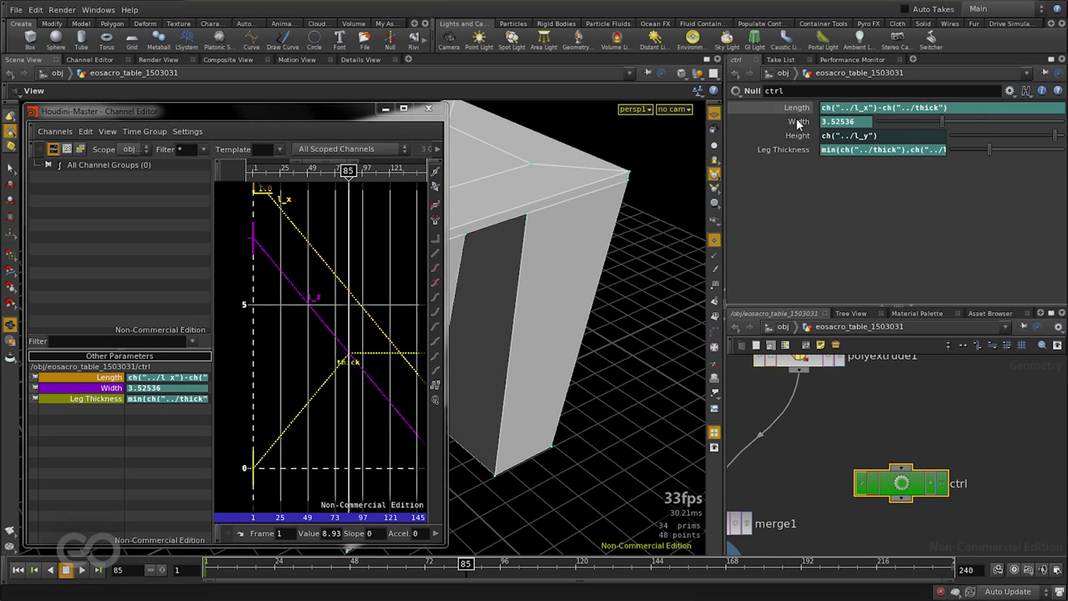
click(817, 126)
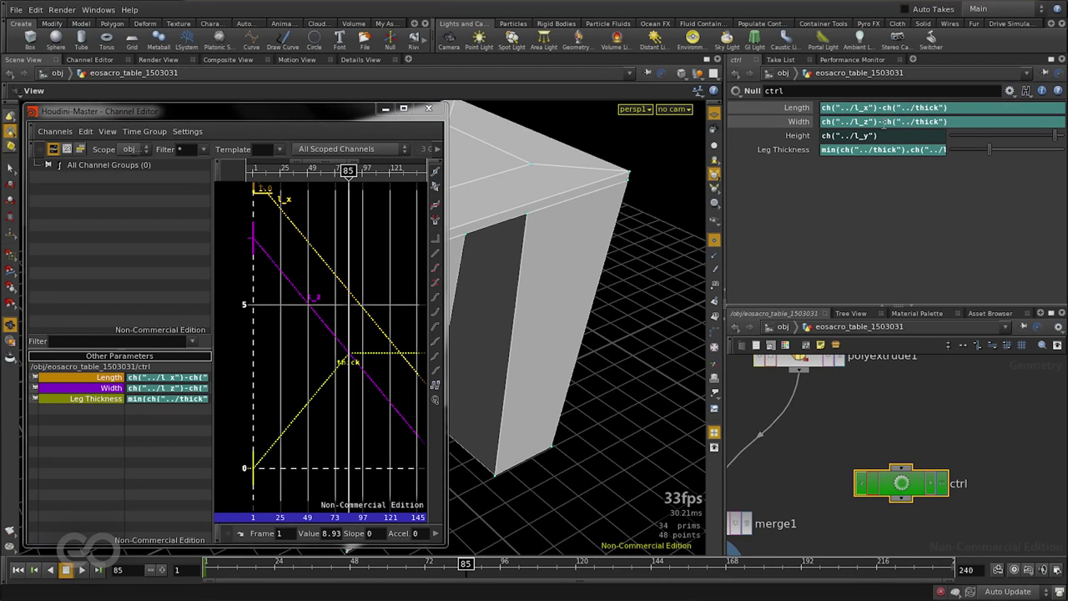
drag(883, 122, 948, 128)
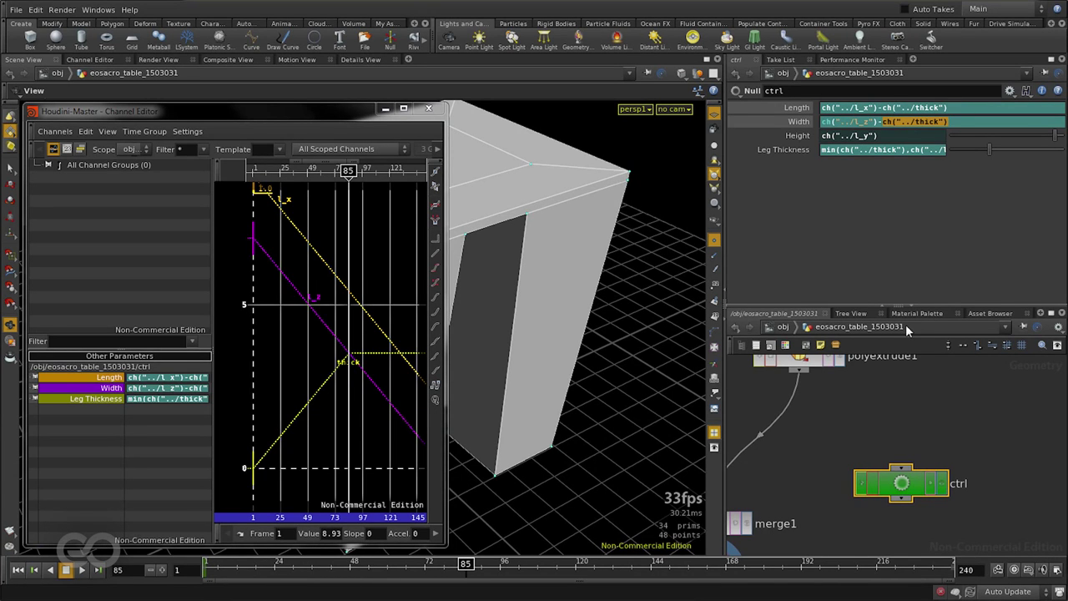
click(908, 189)
drag(822, 150, 1023, 155)
click(822, 178)
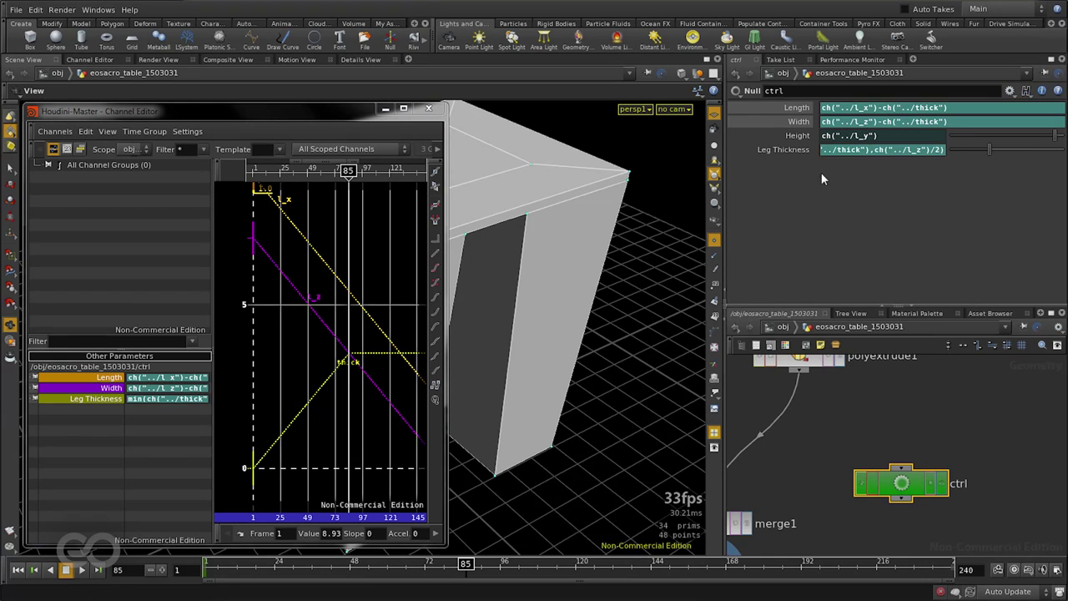
key(Return)
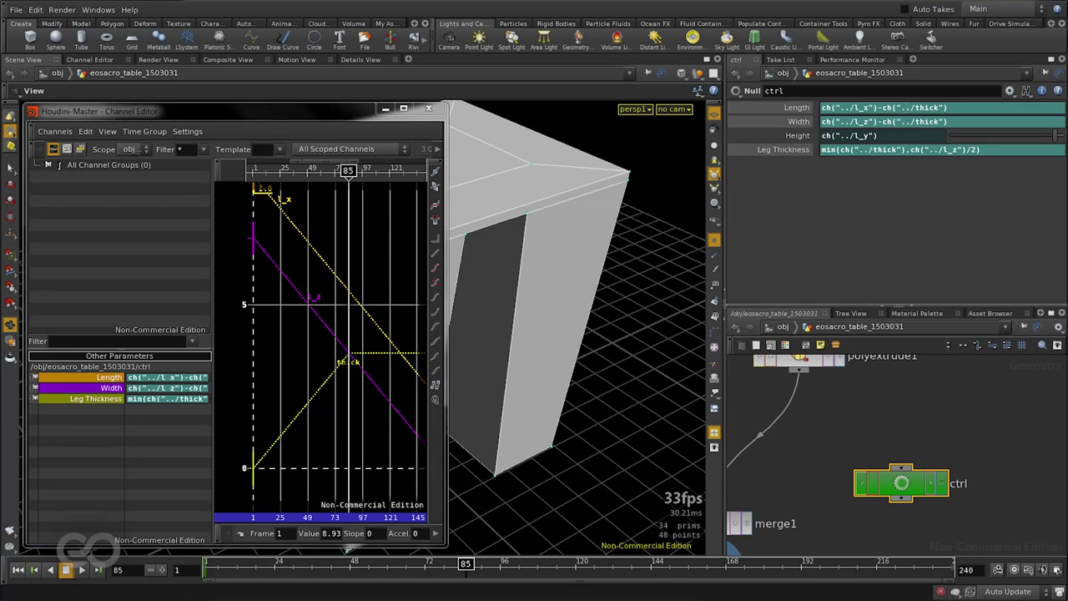
- Change the ctrl node's Length expression to ch("../l_x")-ch("thick") so it subtracts the node's own leg thickness
click(904, 108)
key(BackSpace)
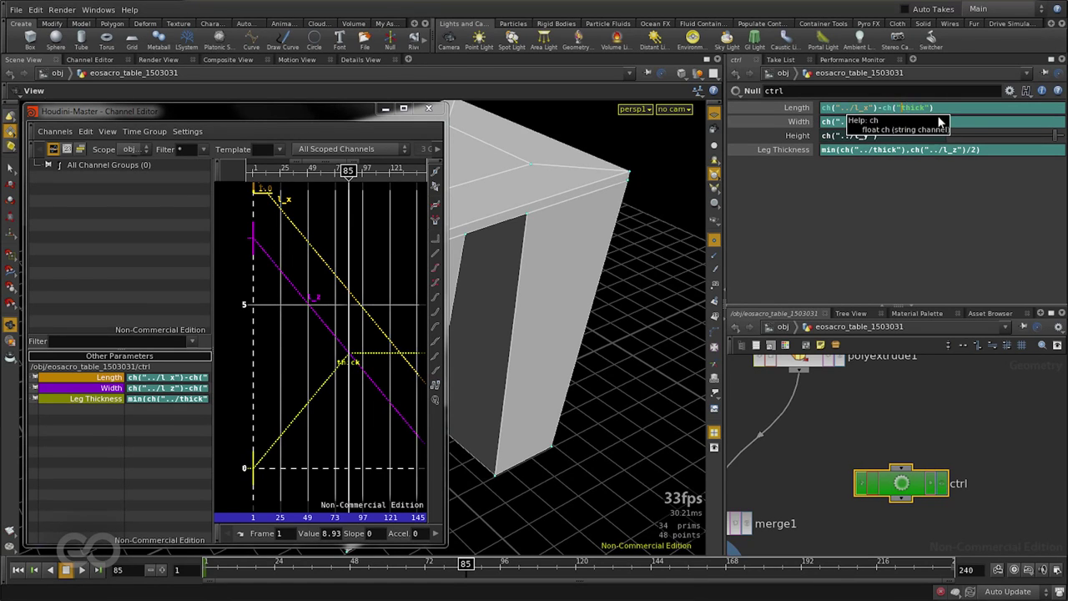
key(Return)
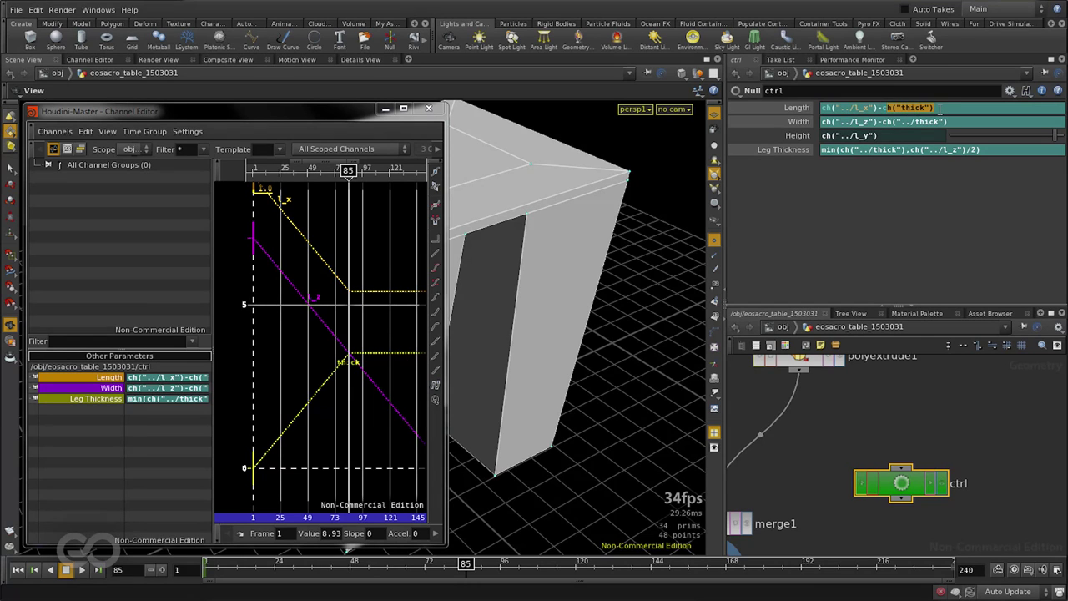
click(933, 108)
click(875, 111)
- Change the ctrl node's Width expression to ch("../l_z")-ch("thick")
drag(902, 123, 912, 123)
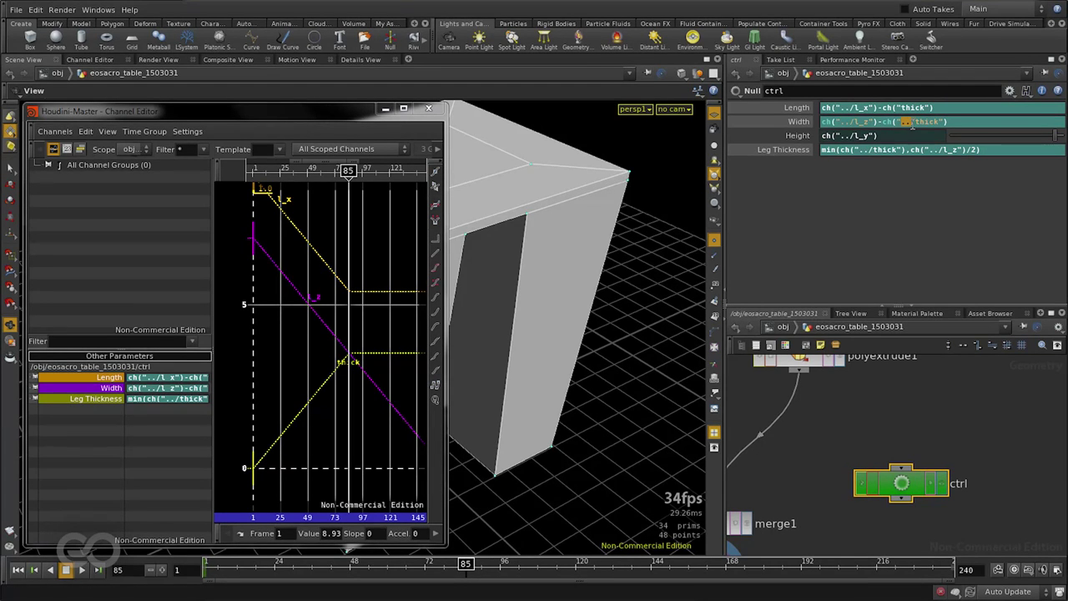
key(BackSpace)
key(Return)
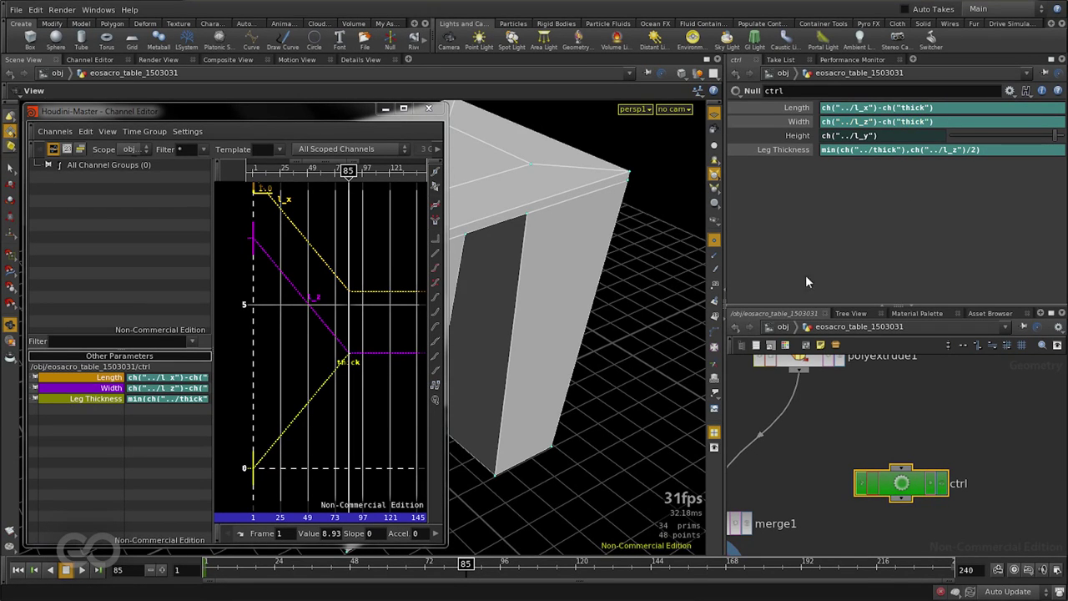
- Minimize the Channel Editor and scrub the animation from frame 1 to frame 97 to check the leg growth
click(386, 108)
drag(465, 566, 207, 565)
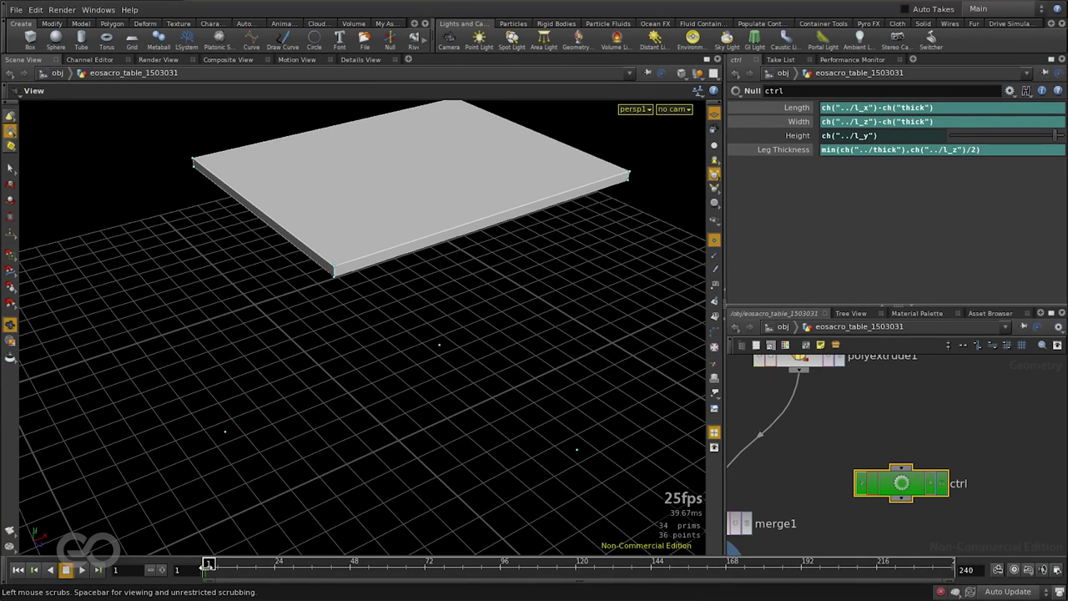
drag(207, 565, 504, 564)
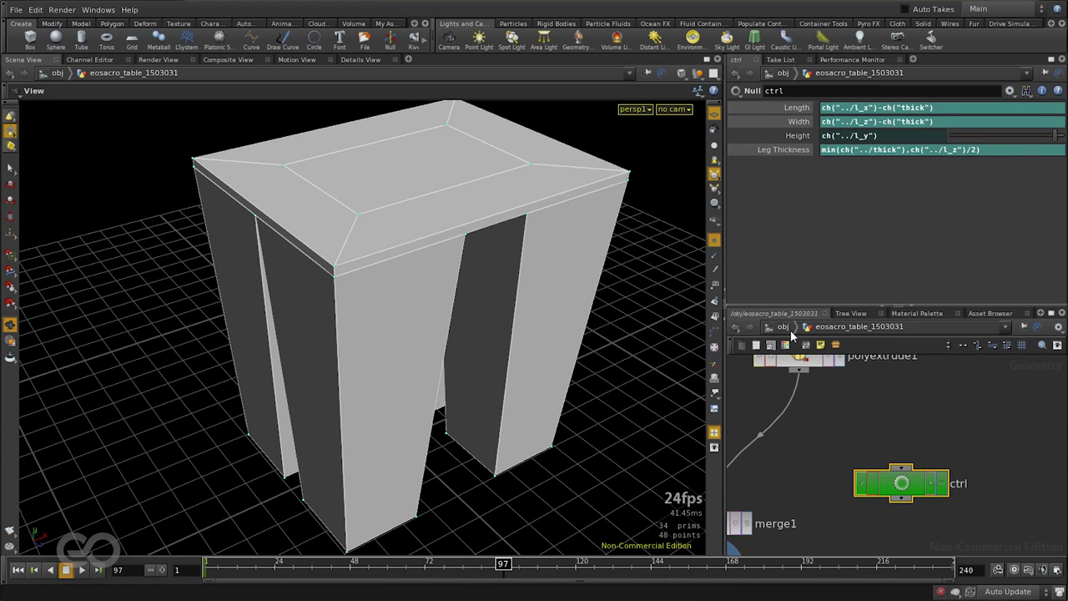
- Go up to object level, scrub to frame 117 and display the table asset's Leg Thickness curve in the Channel Editor
click(784, 327)
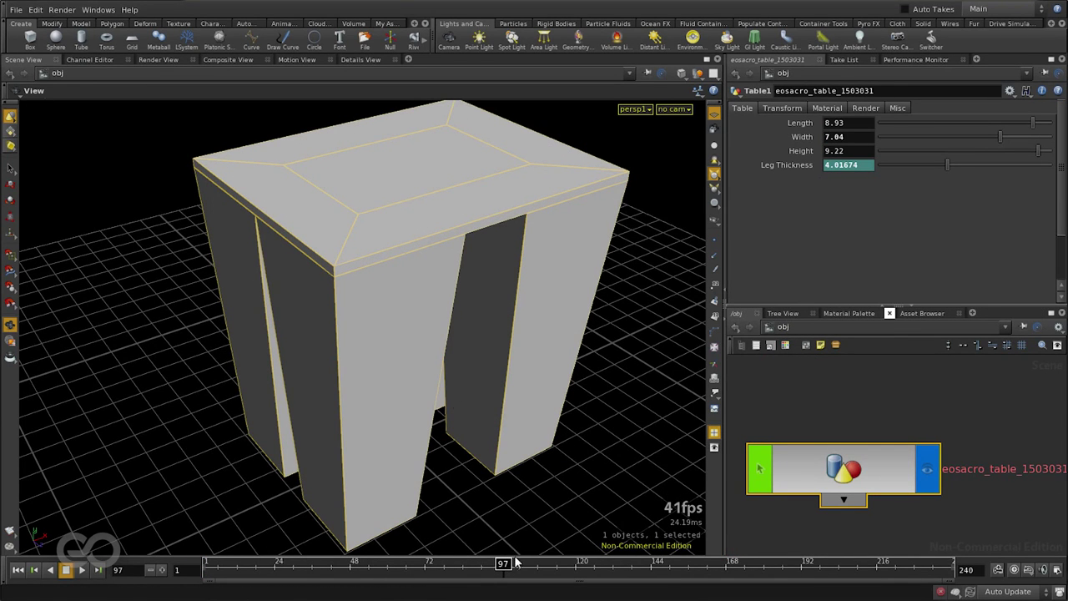
drag(369, 564, 566, 564)
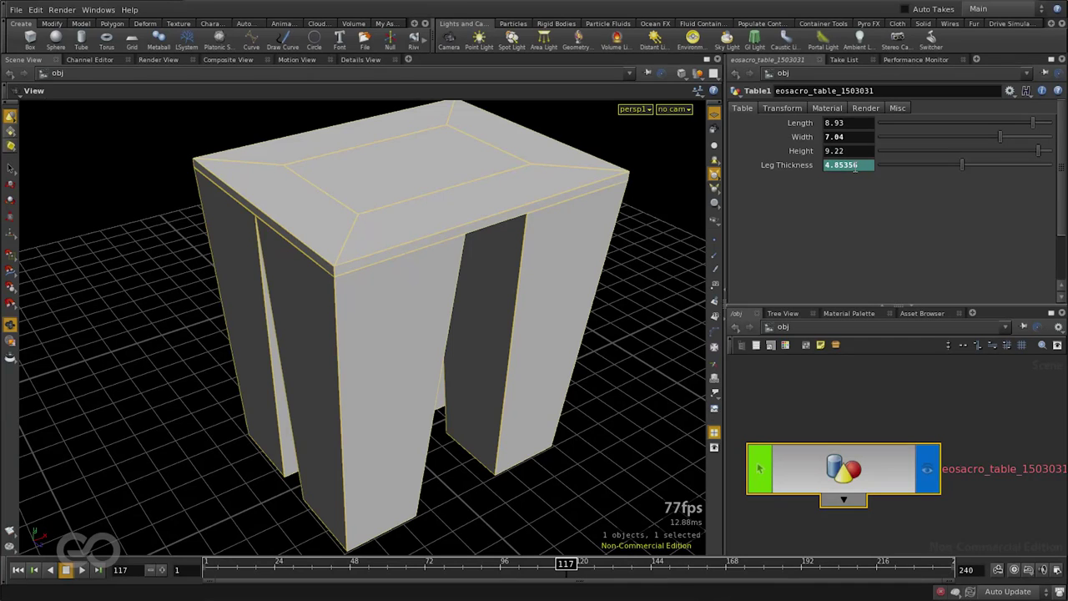
shift+click(855, 167)
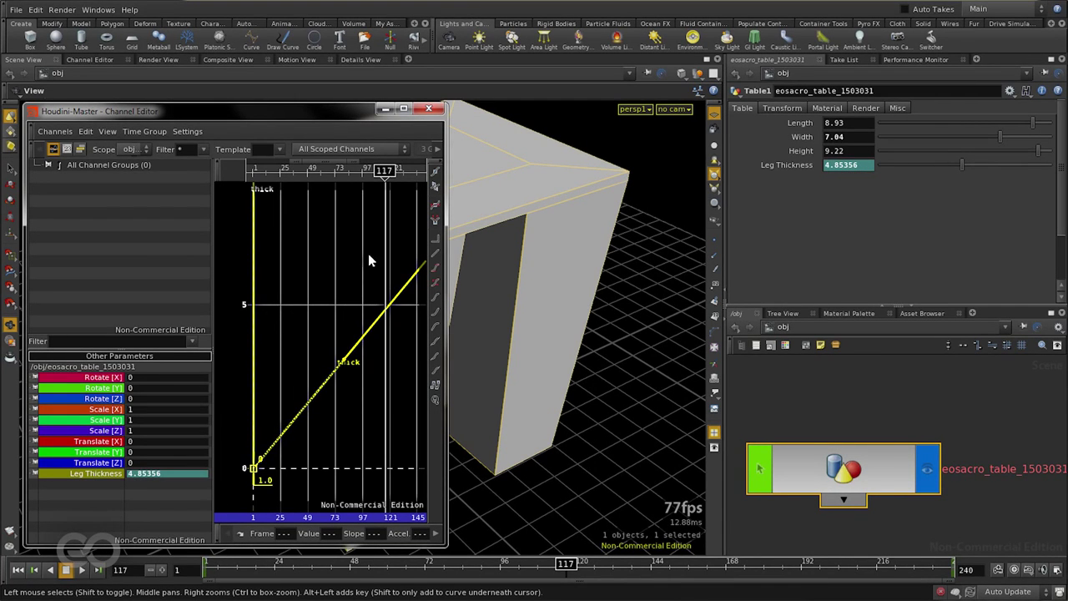
right_drag(368, 254, 303, 375)
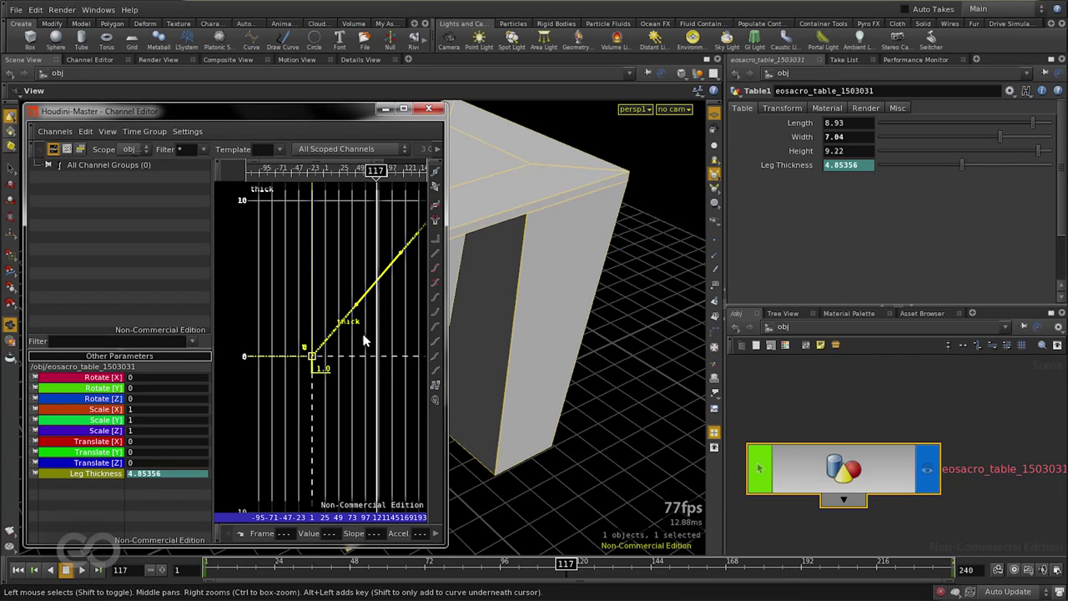
- Minimize the Channel Editor, then scrub back to frame 30 and forward to frame 133 to check the leg thickness limit
middle_drag(360, 325, 306, 404)
click(386, 109)
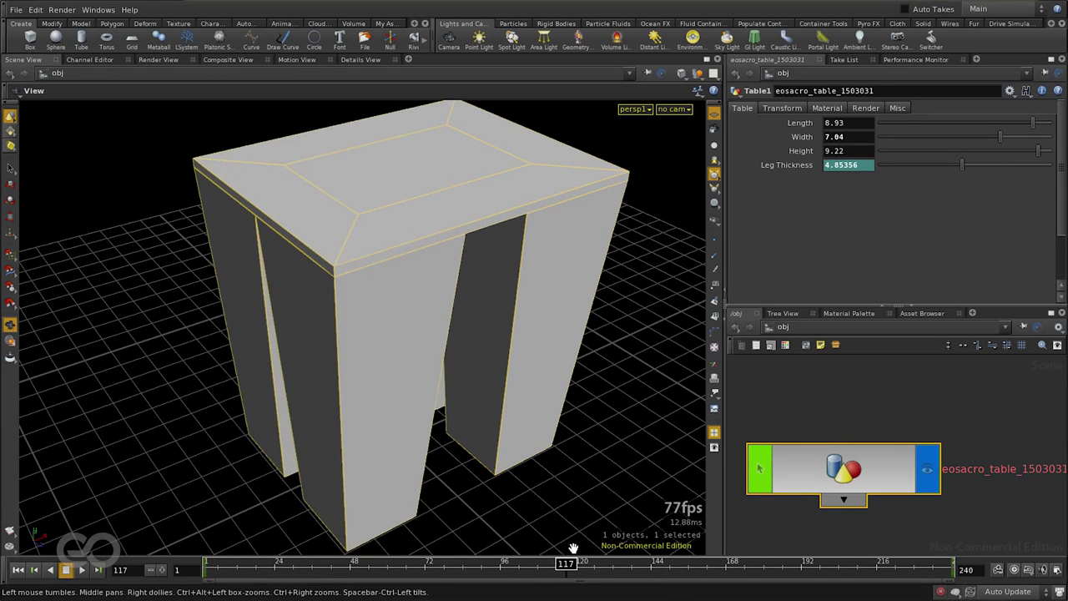
drag(566, 568, 296, 576)
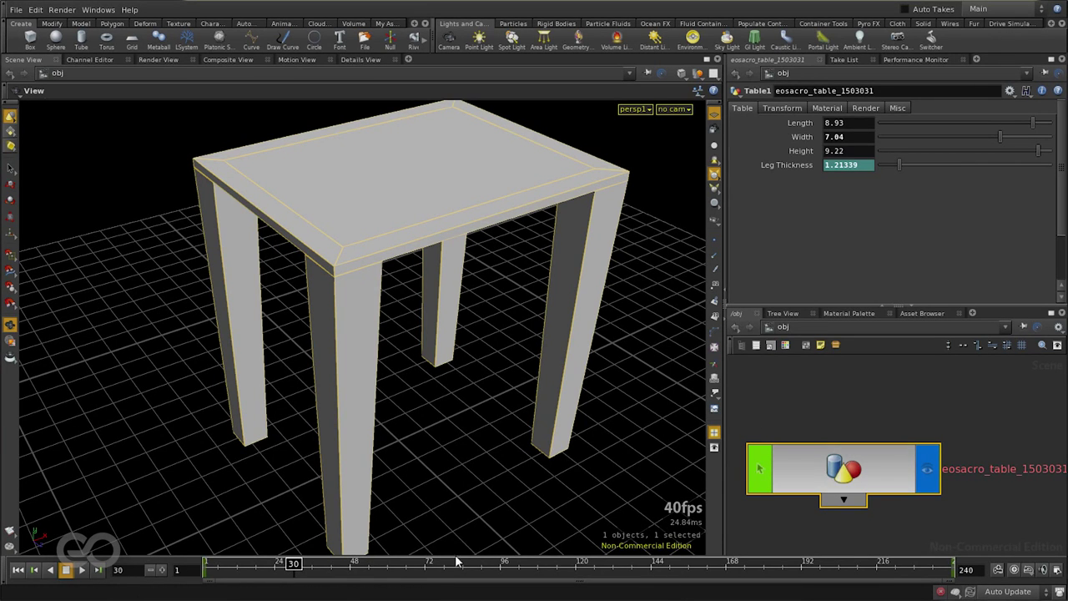
drag(298, 555, 616, 570)
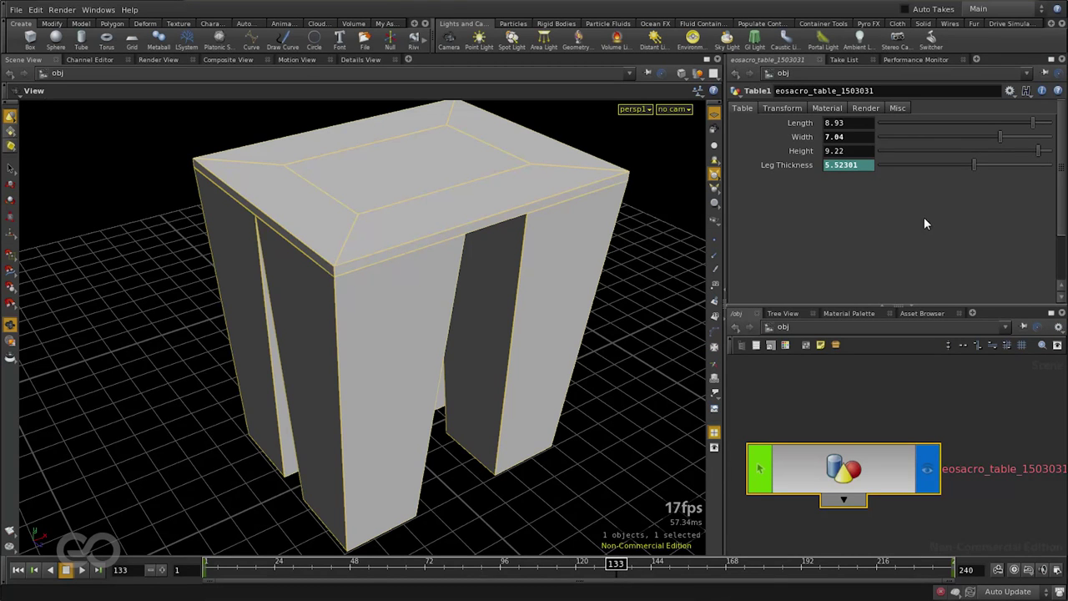
- Test the leg limit on a smaller table by setting Length to 6.81 and Width to 7
drag(1033, 123, 999, 140)
drag(1018, 122, 992, 127)
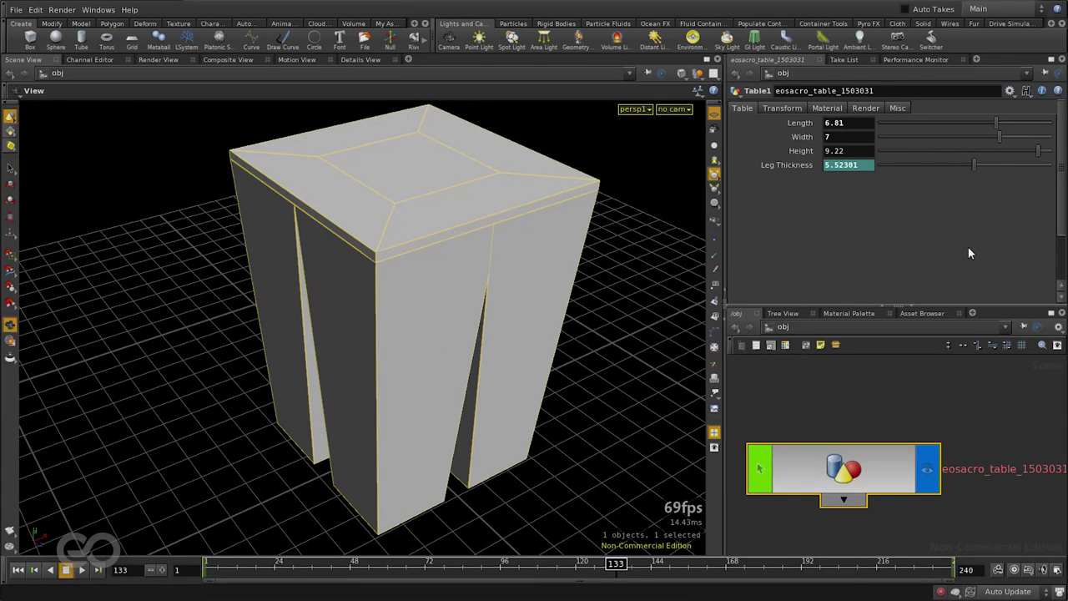
- Go inside the table asset and examine which dimension the ctrl node's Leg Thickness expression uses as its limit, compared with the Length expression
double_click(843, 469)
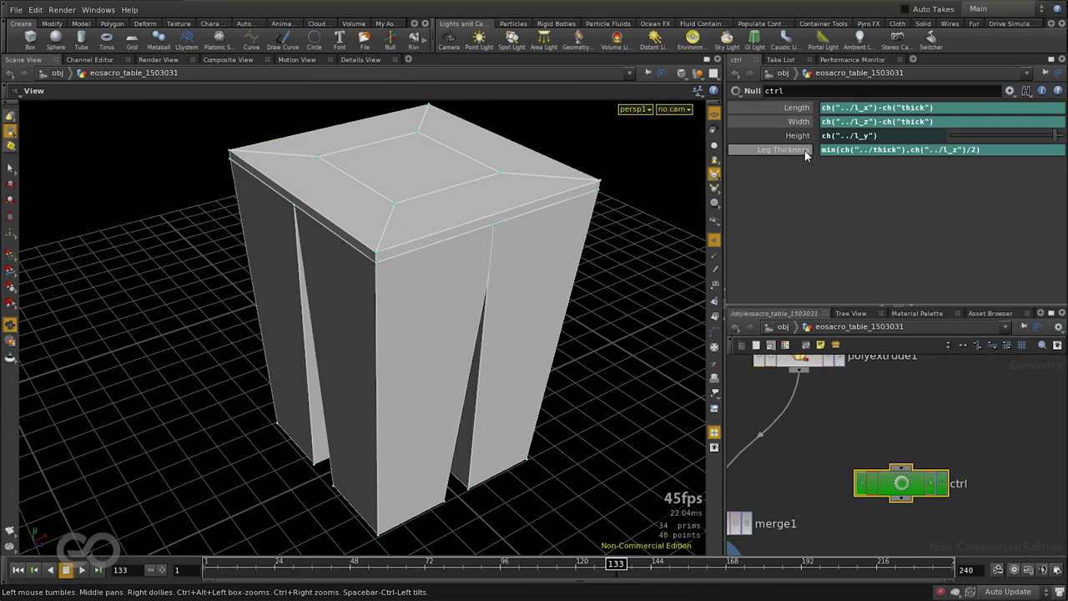
click(911, 150)
drag(913, 149, 978, 150)
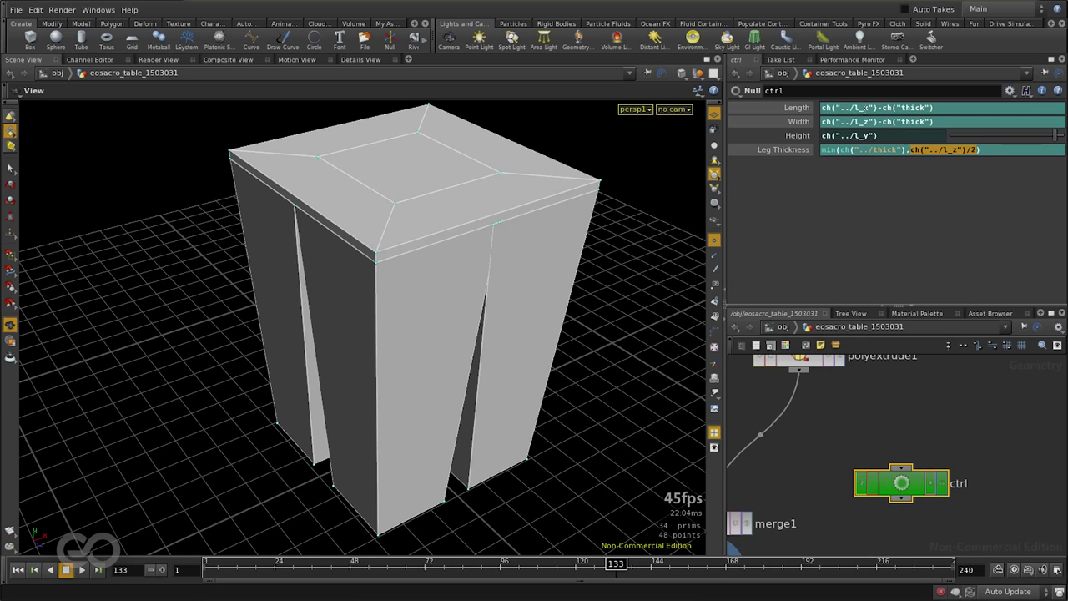
drag(873, 108, 849, 108)
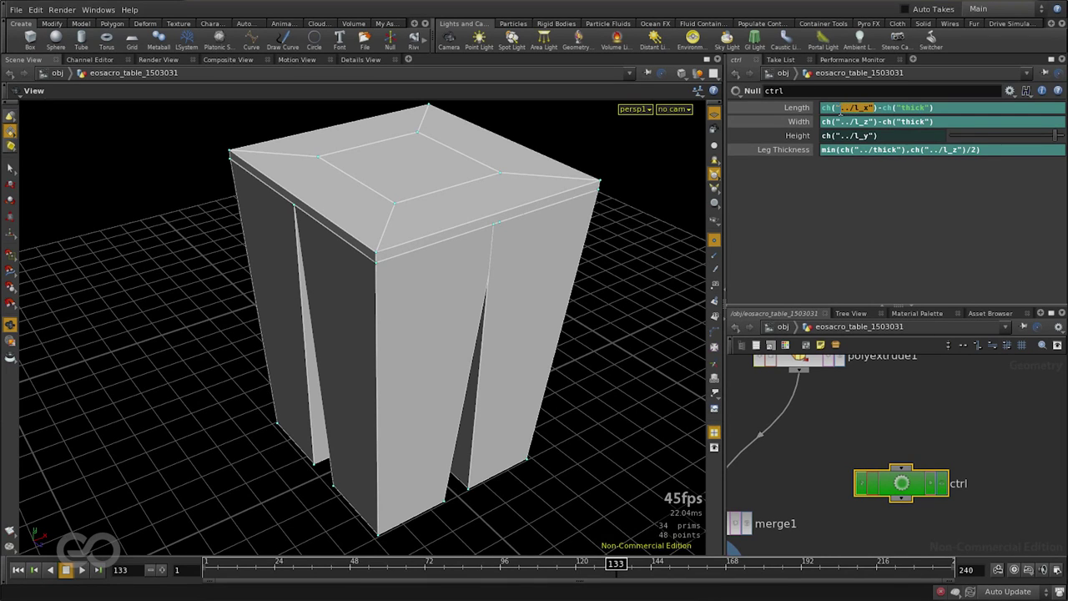
click(923, 210)
drag(912, 151, 963, 150)
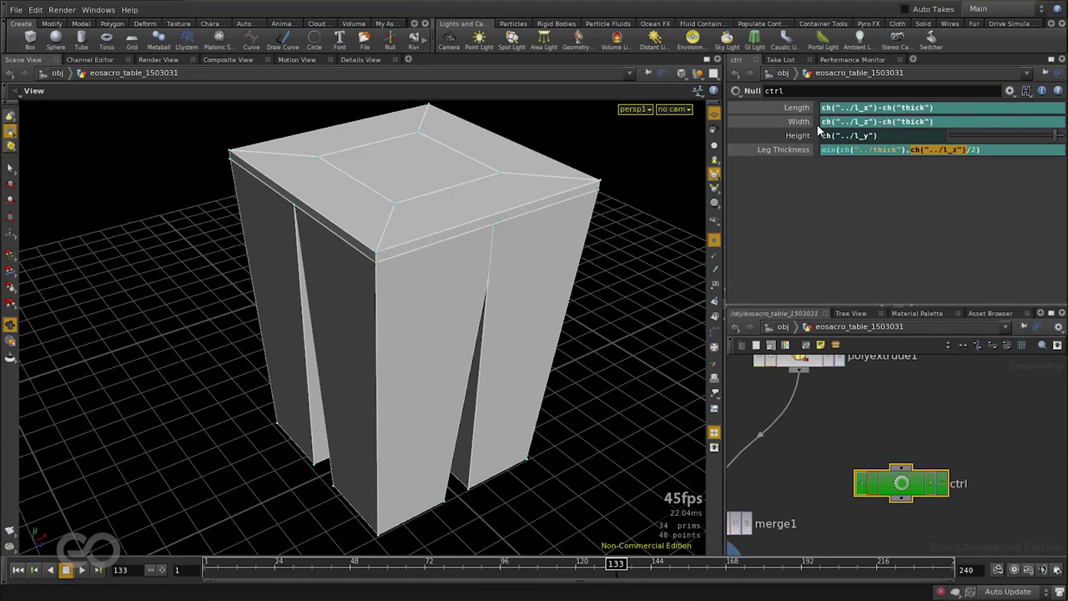
drag(837, 152, 824, 150)
- Open the ctrl node's Leg Thickness expression in the expression editor and write min(ch("../l_z"),ch("../l_x")) on a separate line below it
click(924, 151)
key(alt+e)
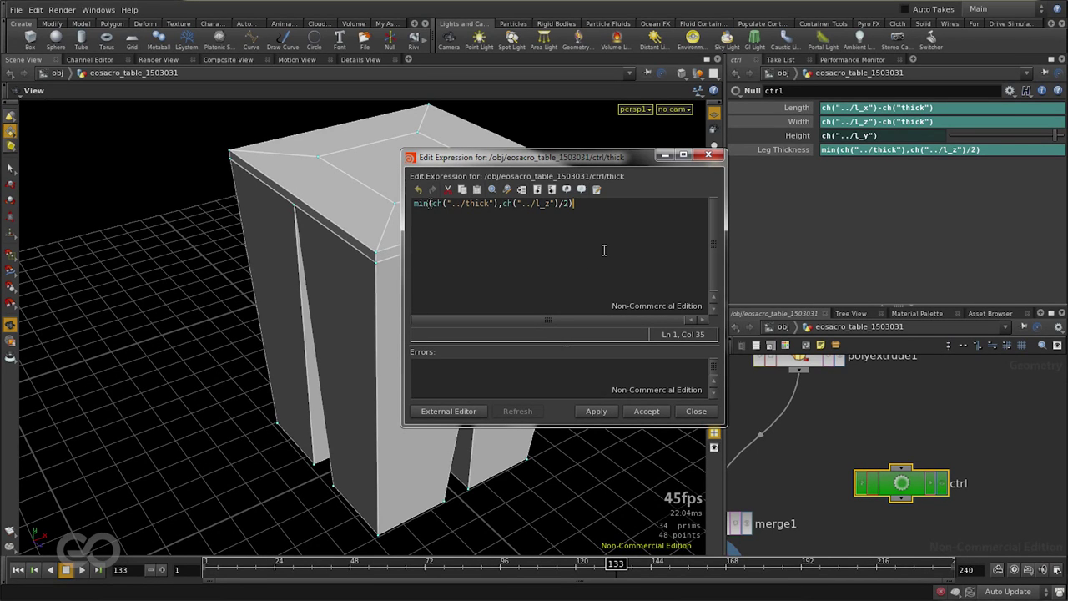
key(Return)
key(Return)
key(Return)
text(min())
drag(502, 204, 564, 208)
key(ctrl+c)
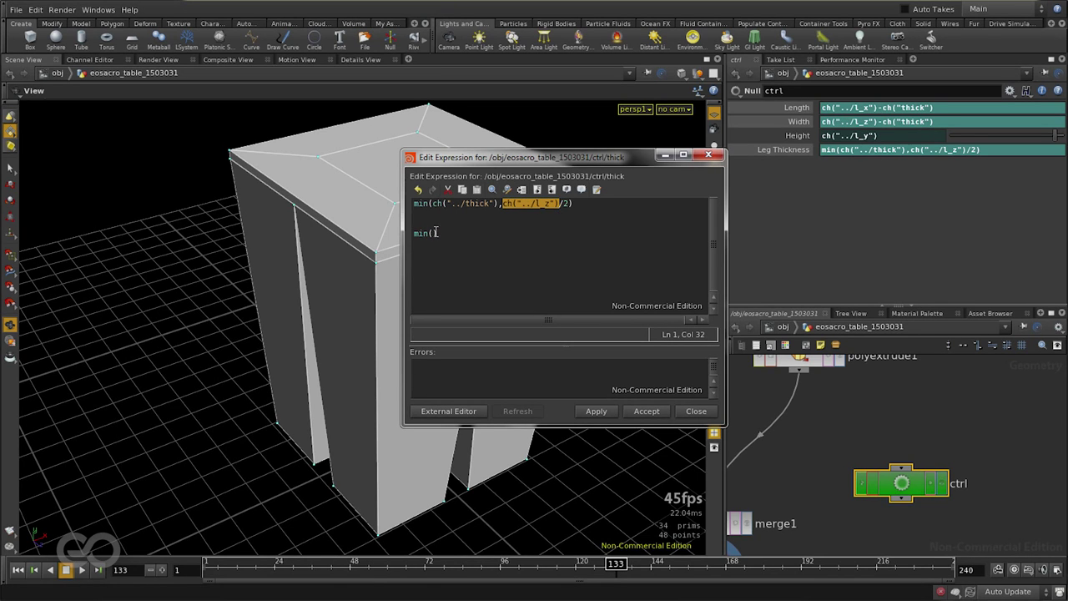
click(435, 233)
key(ctrl+v)
text(,)
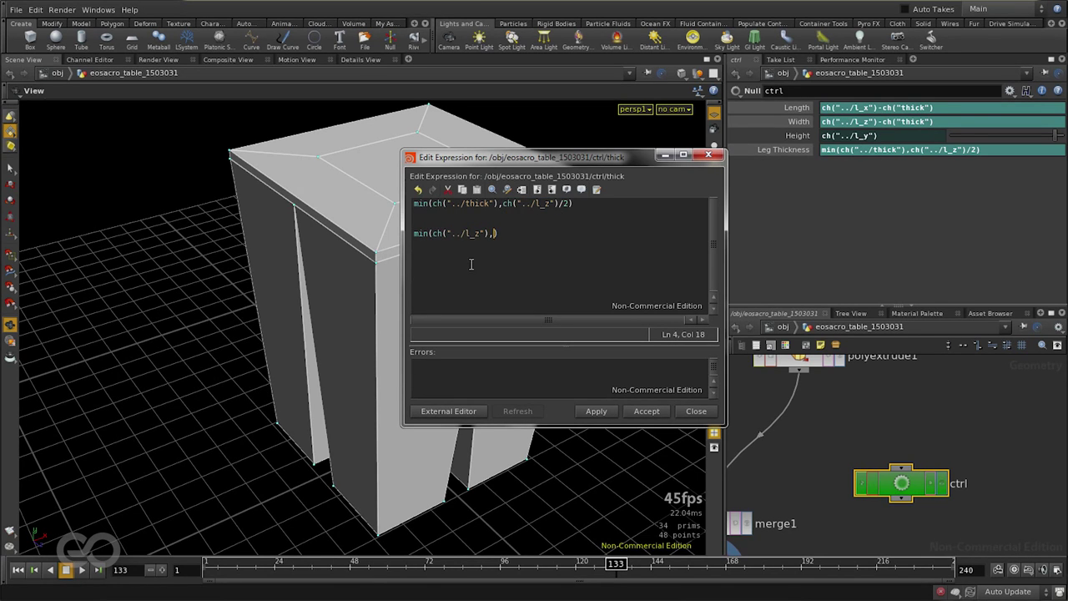
key(ctrl+v)
text(x)
- Move the new min() term in place of ch("../l_z") so Leg Thickness reads min(ch("../thick"),min(ch("../l_z"),ch("../l_x"))/2), and accept it
drag(564, 233, 411, 234)
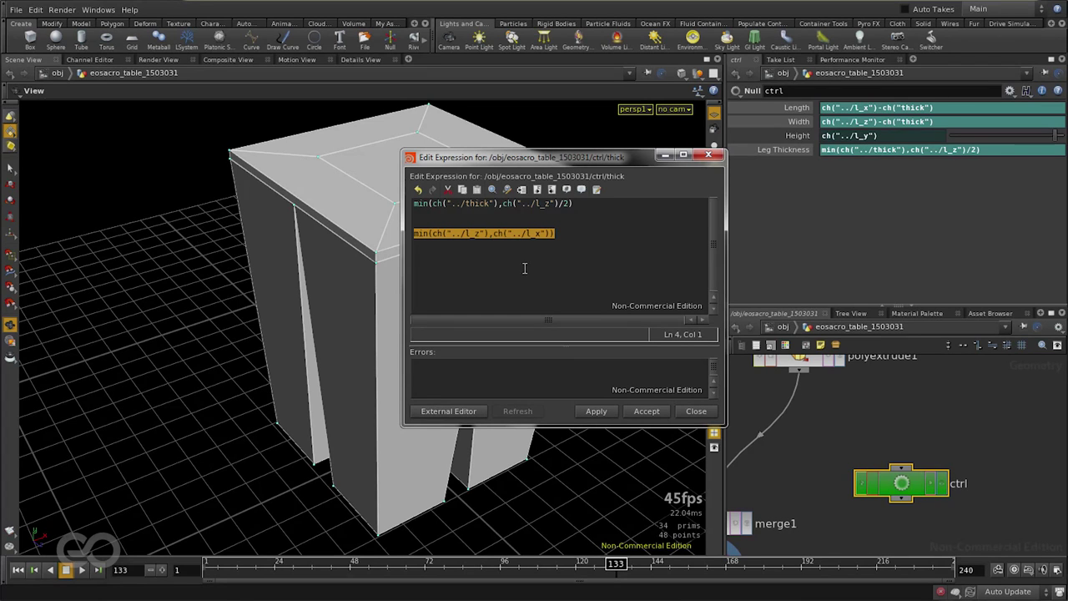
key(ctrl+x)
drag(501, 204, 550, 206)
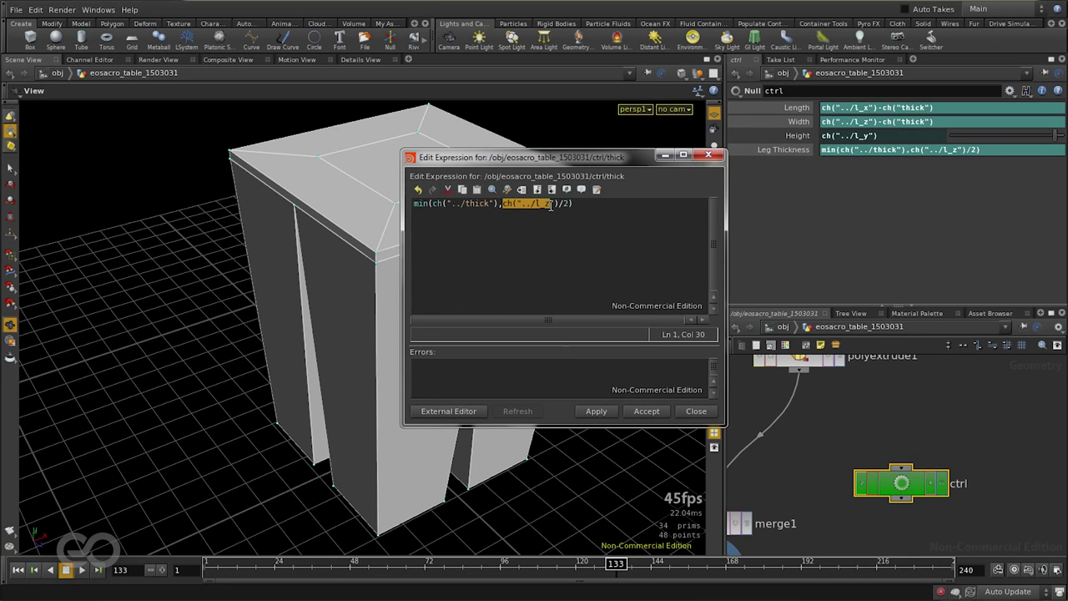
key(ctrl+v)
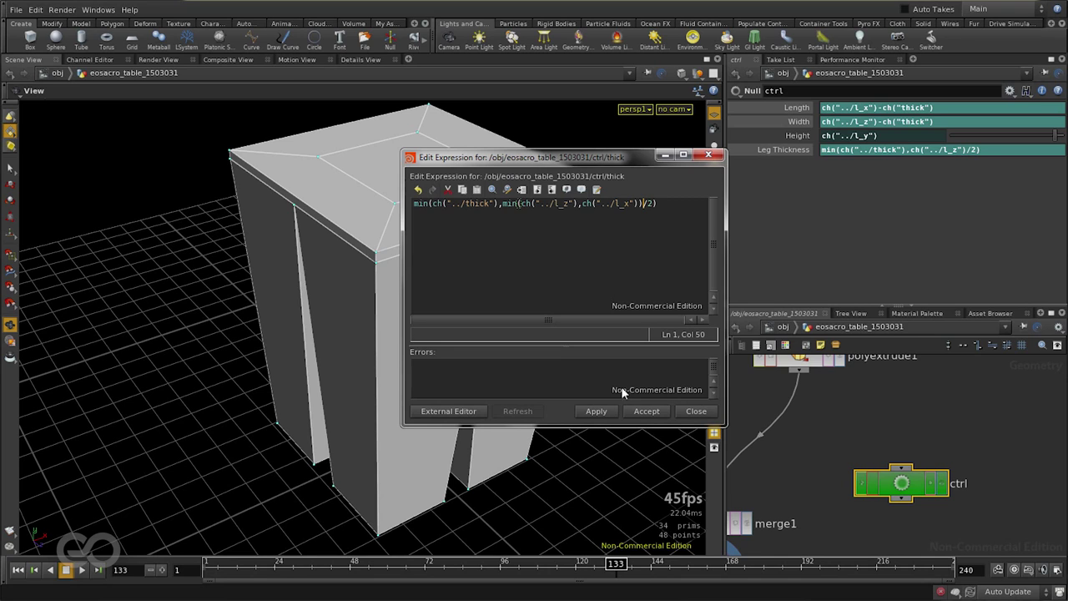
click(646, 411)
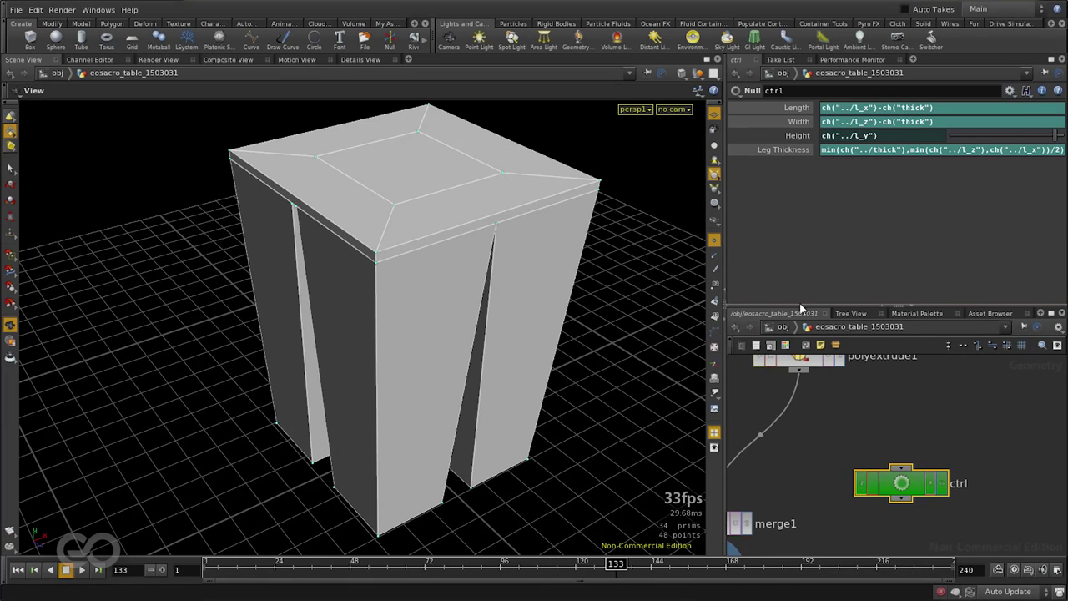
- Return to object level, test the table by varying its size to Length 6.46 and Width 6.23, and scrub to frame 20
click(782, 326)
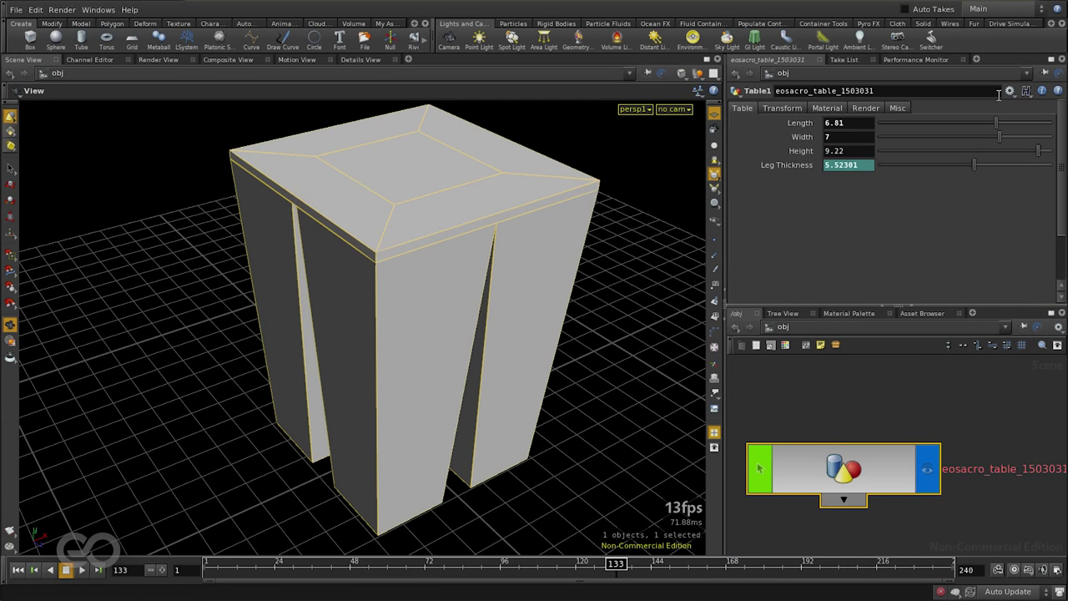
drag(995, 122, 1028, 142)
drag(931, 136, 952, 137)
drag(616, 575, 262, 571)
mouse_move(973, 123)
mouse_down()
mouse_move(988, 125)
mouse_move(987, 138)
mouse_up()
right_drag(400, 367, 284, 342)
middle_drag(284, 342, 281, 317)
drag(280, 318, 340, 329)
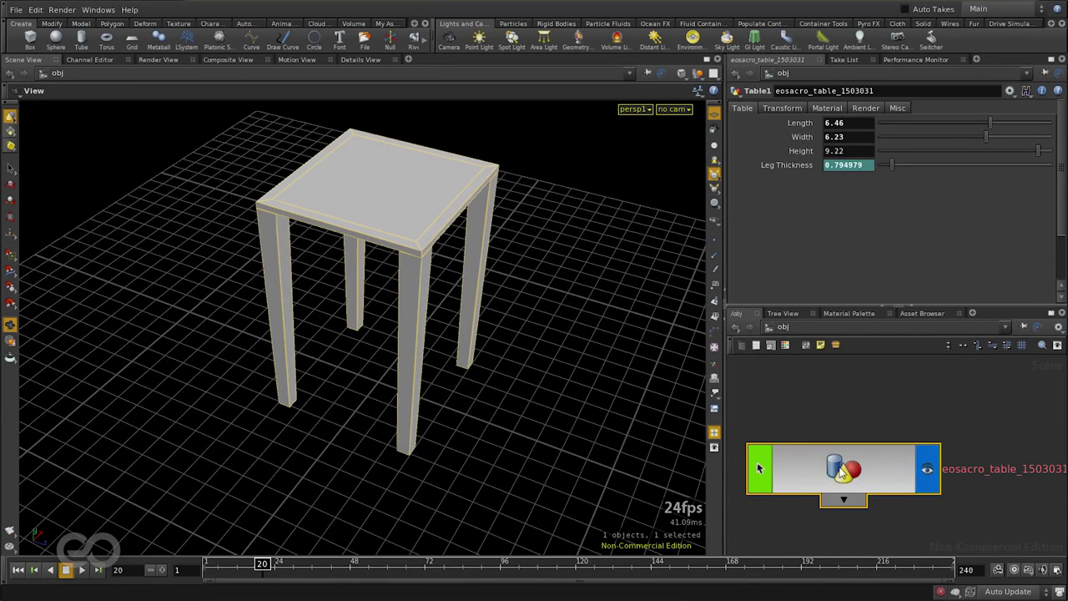
- Show the table's viewport handles and use them to reshape it to Length 7.9266, Width 7.64438 and Height 4.16755
drag(416, 353, 383, 375)
key(Return)
right_drag(384, 375, 422, 444)
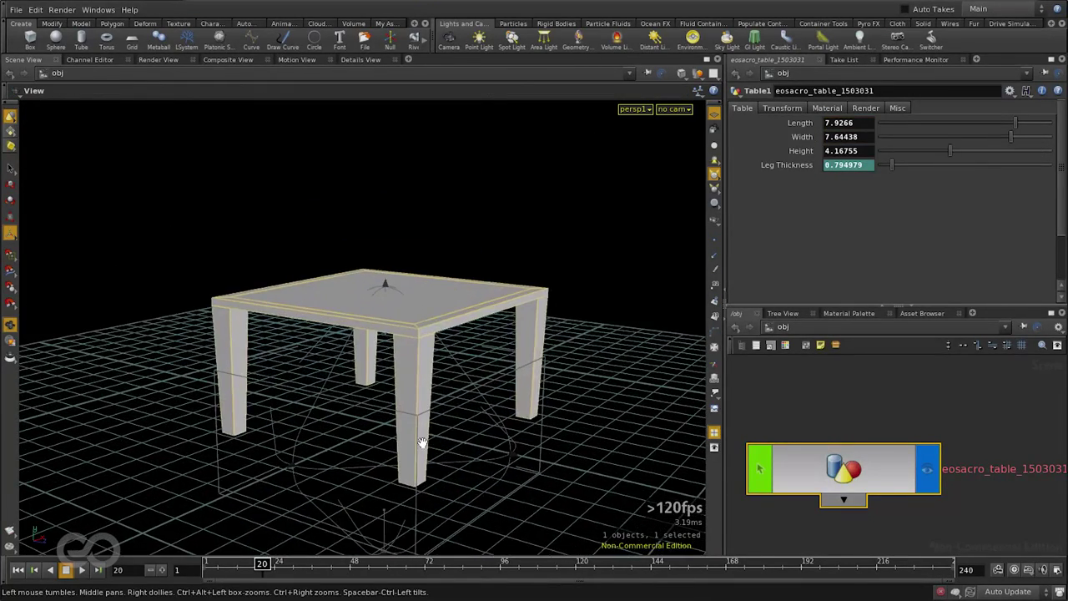
middle_drag(423, 443, 391, 391)
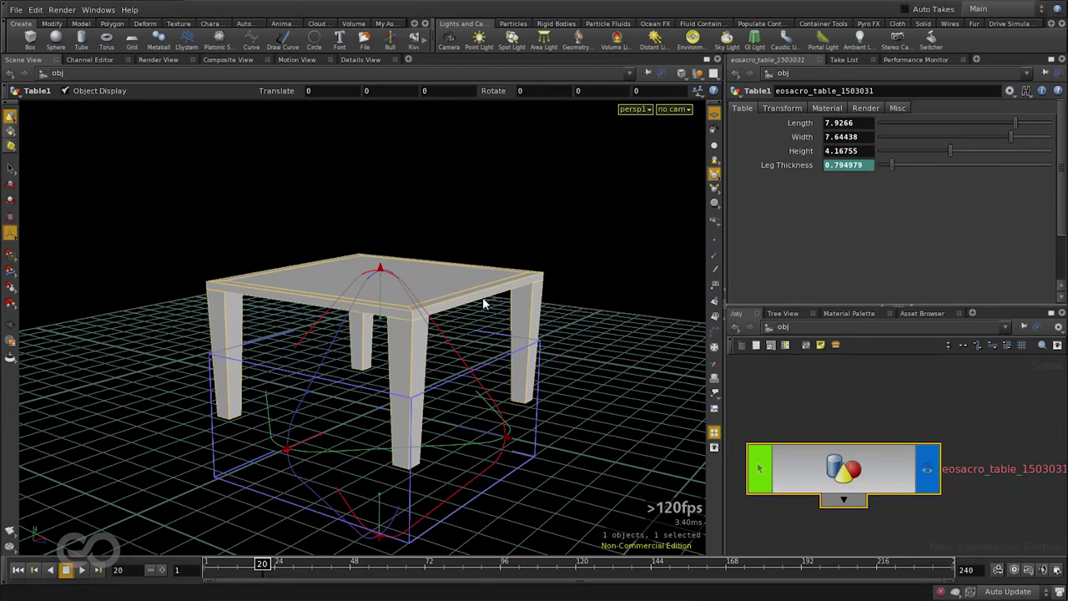
key(Escape)
drag(490, 299, 449, 332)
key(Return)
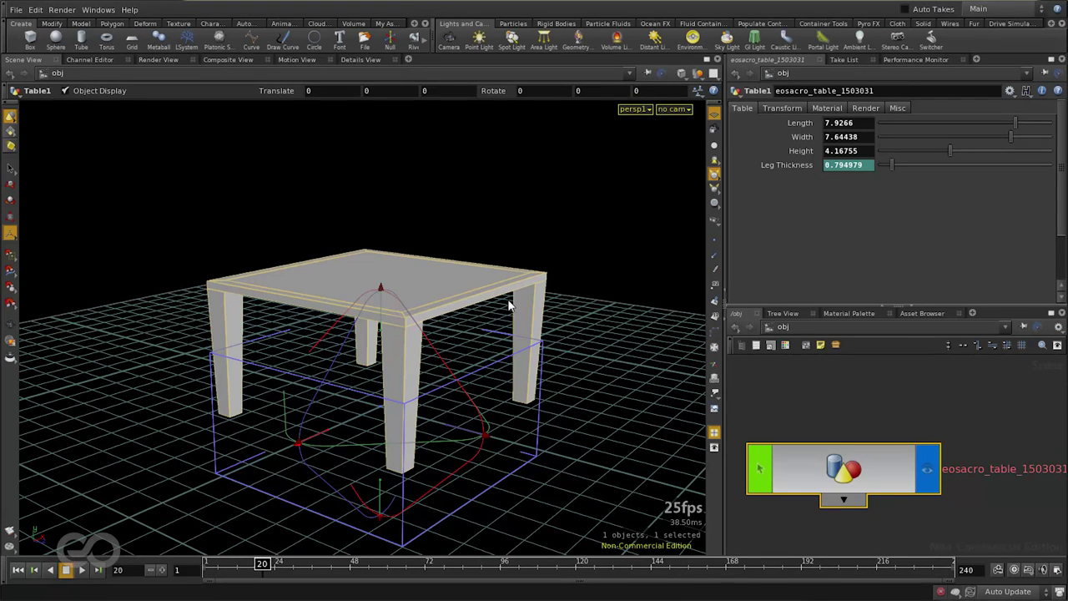
- Open the table asset's Type Properties and show the node-based source list for creating parameters
right_click(844, 471)
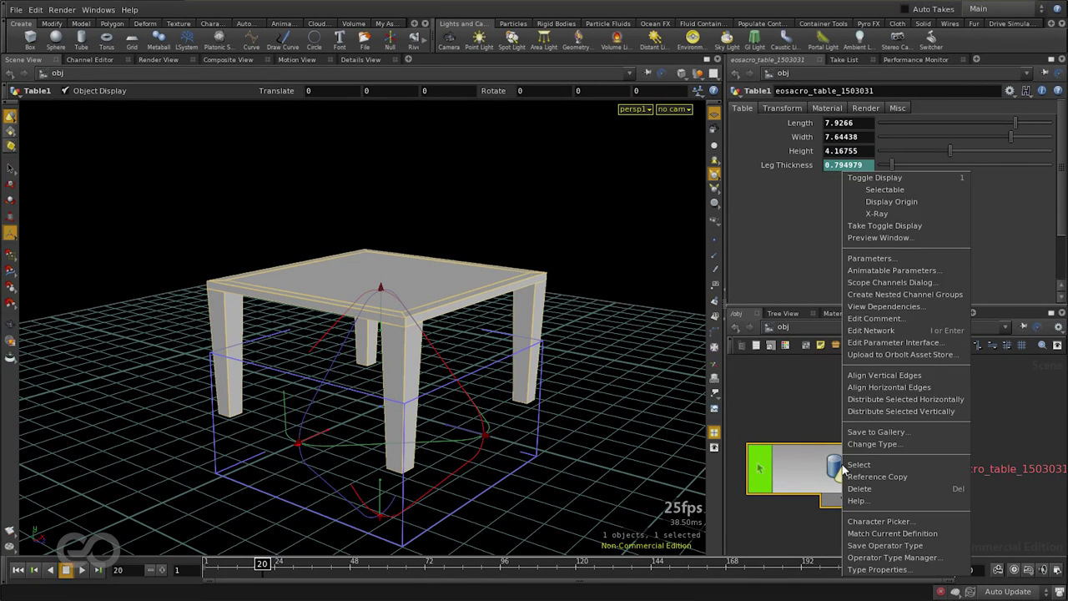
click(870, 570)
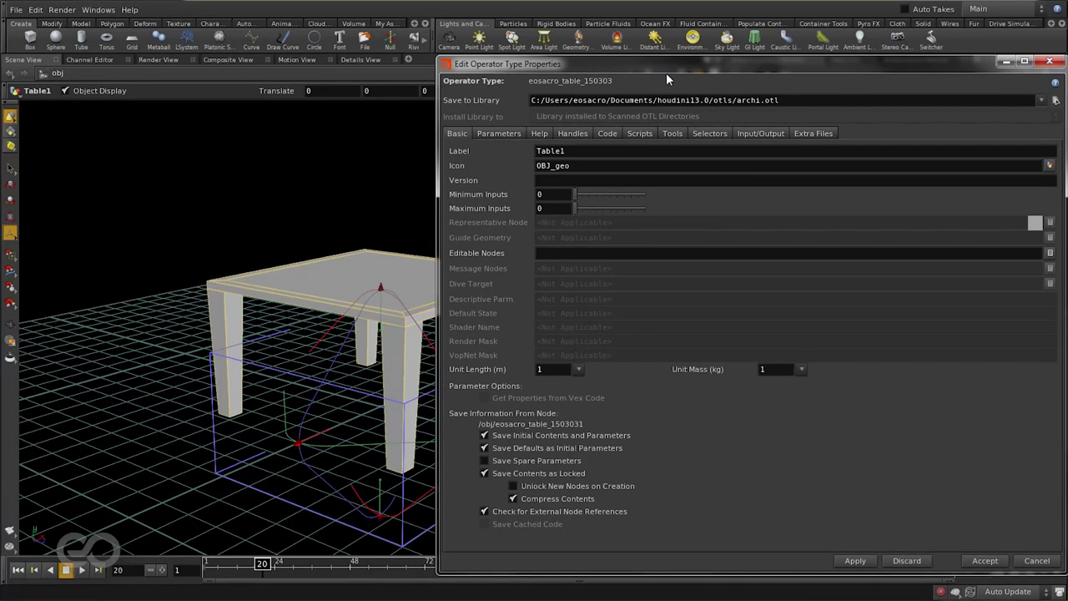
drag(684, 55, 585, 53)
drag(593, 69, 520, 33)
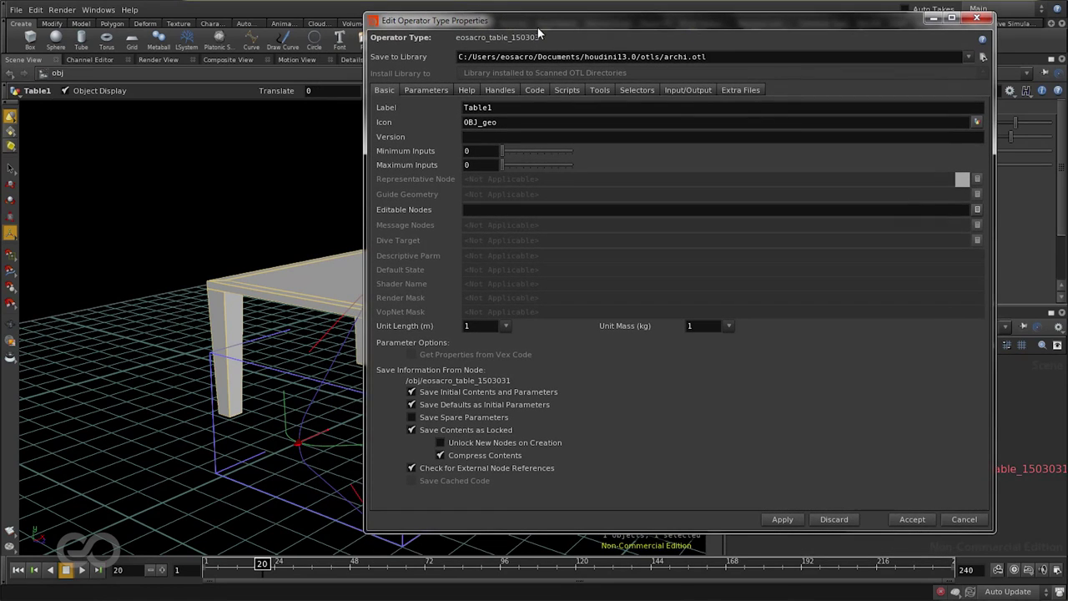
click(420, 90)
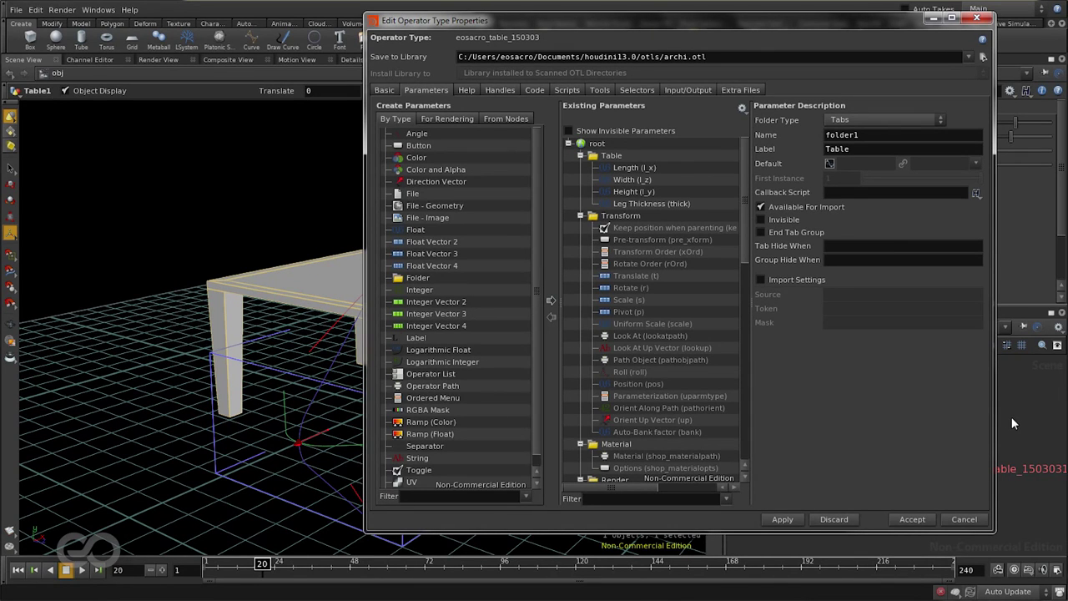
click(504, 119)
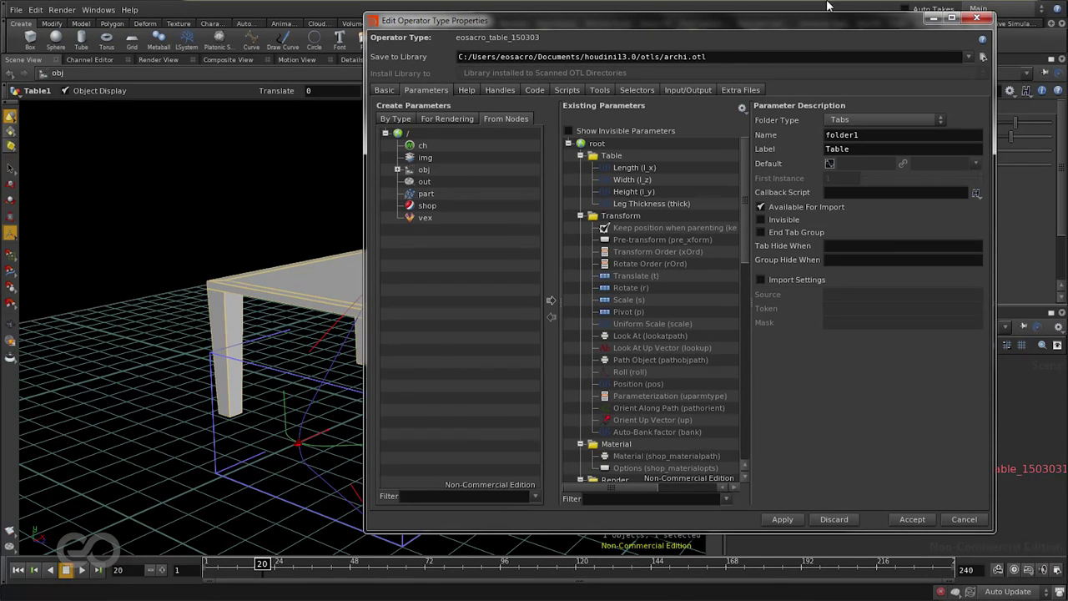
- Move the properties dialog aside, go inside the asset and thicken the tabletop by setting the thickness node's Z translate to 0.547203
drag(831, 25, 421, 497)
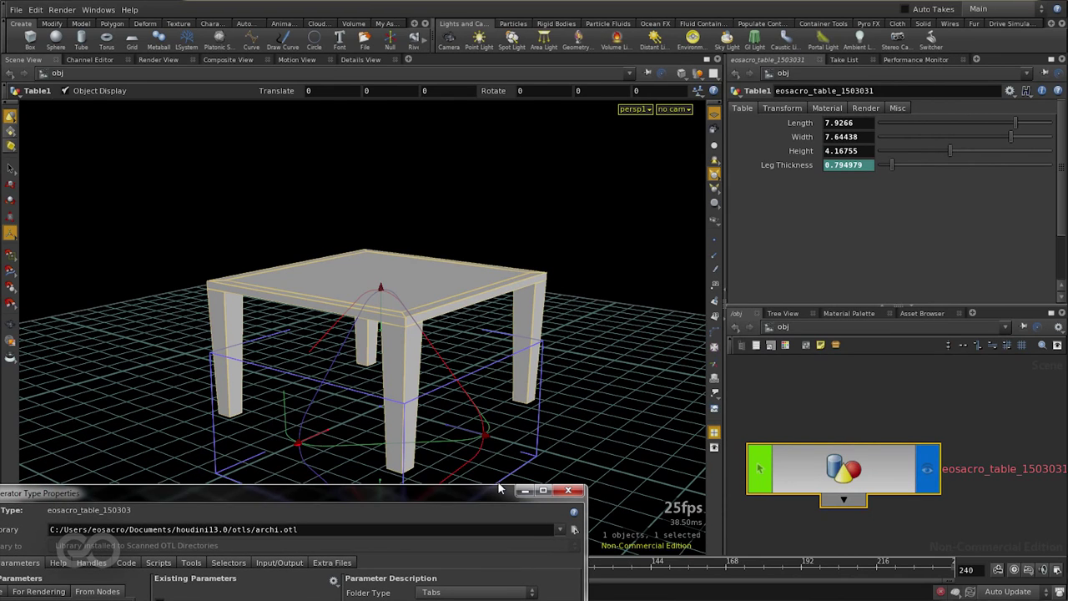
double_click(851, 480)
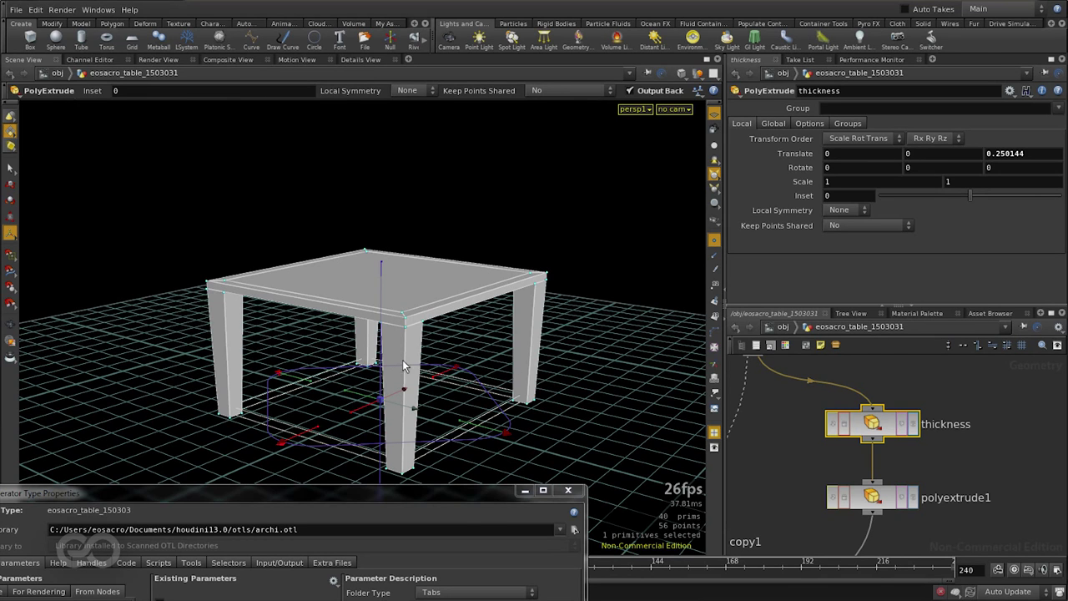
mouse_move(382, 361)
mouse_down()
mouse_move(384, 338)
mouse_move(382, 347)
mouse_up()
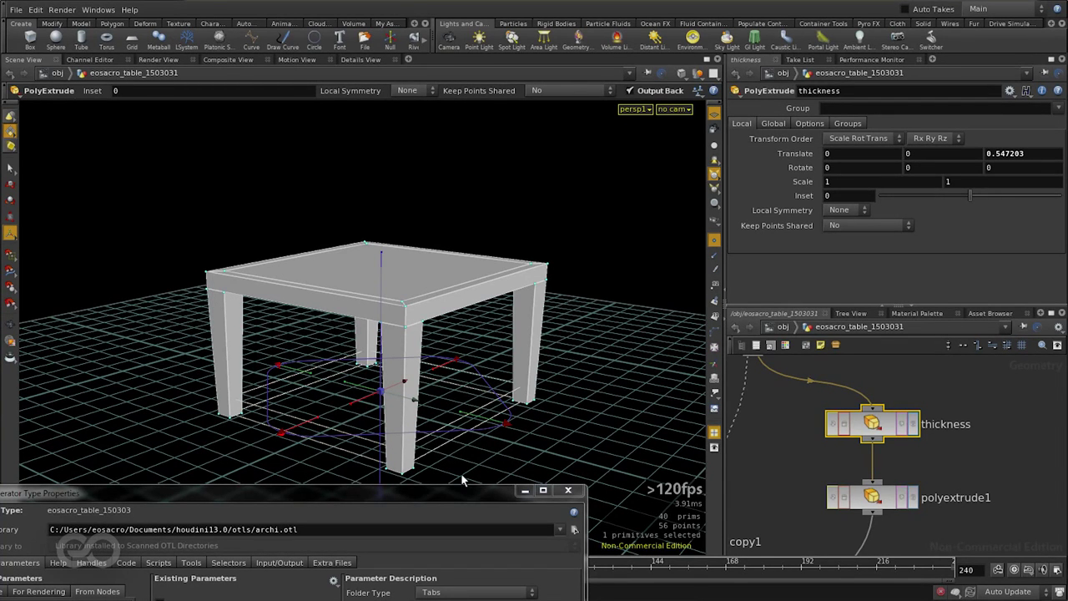
- Bring the properties dialog back and add the thickness node's local translate ltz parameter to the asset's Table folder below Leg Thickness
drag(462, 480, 812, 18)
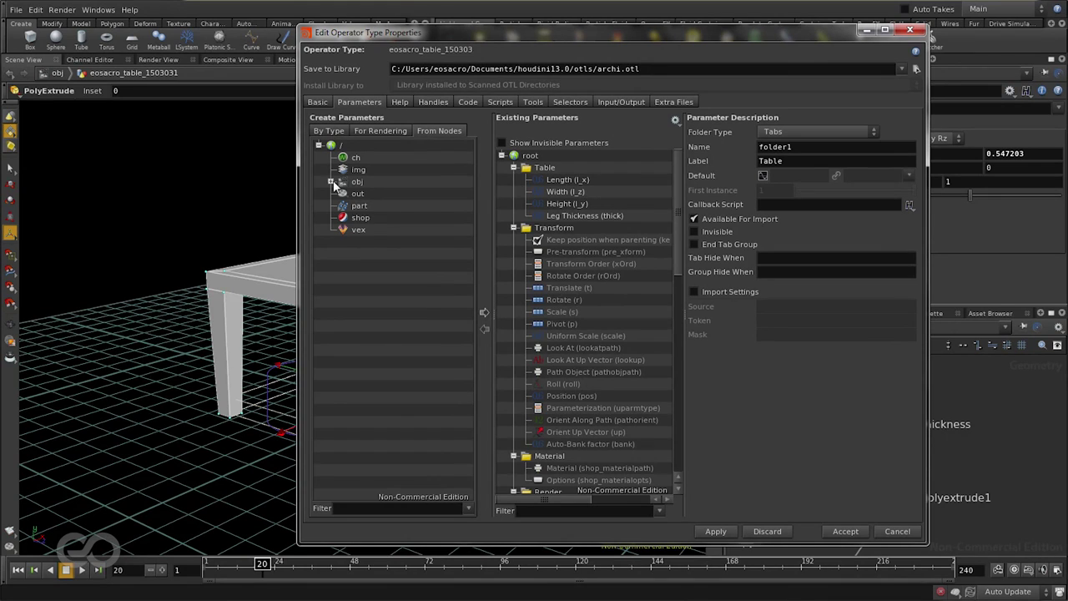
click(331, 181)
click(342, 194)
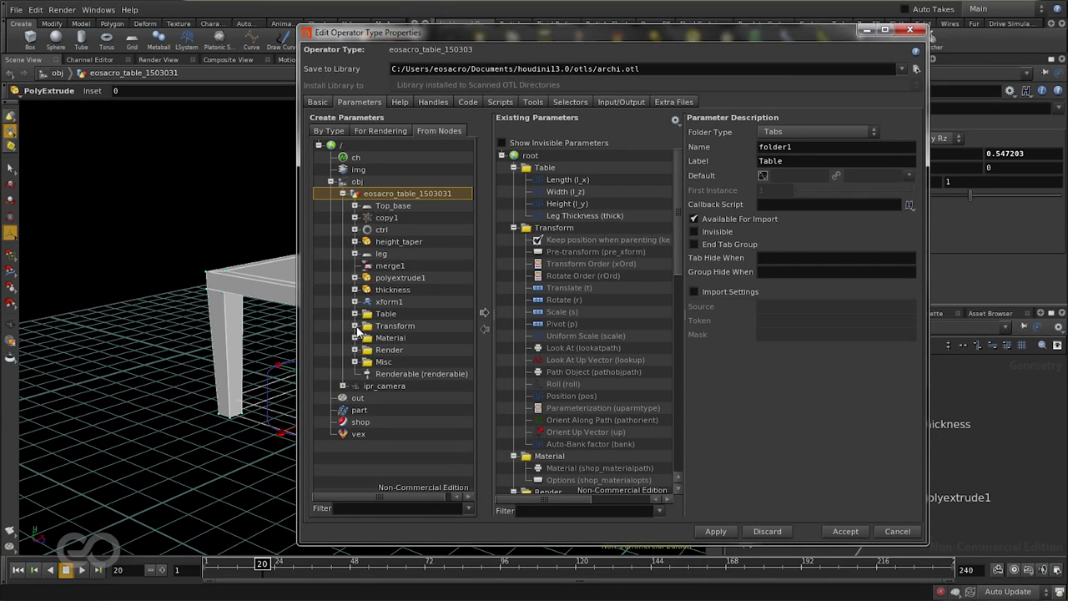
click(356, 290)
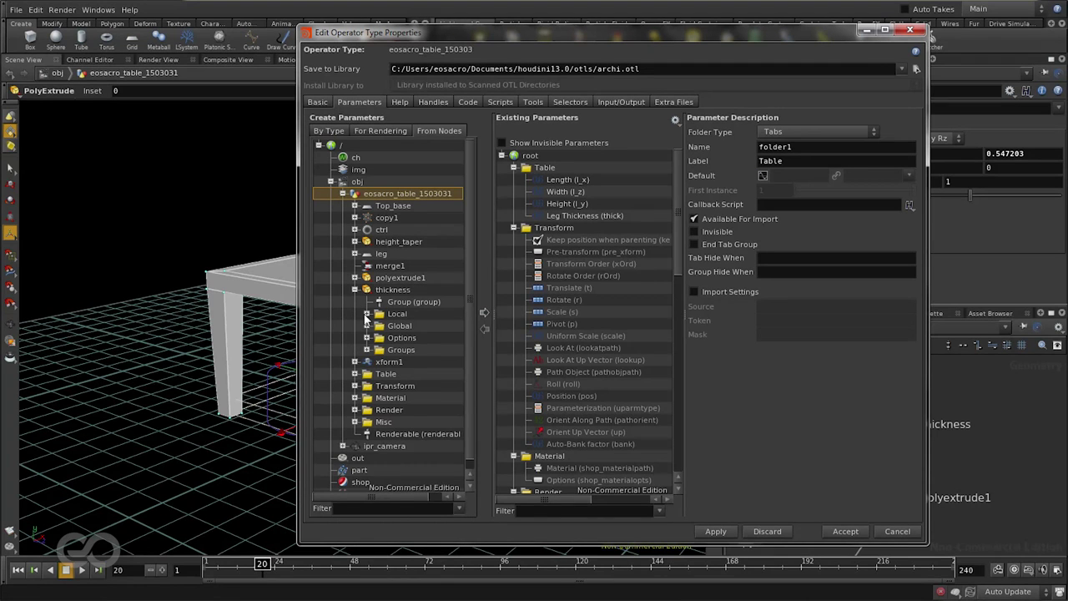
click(367, 315)
click(379, 350)
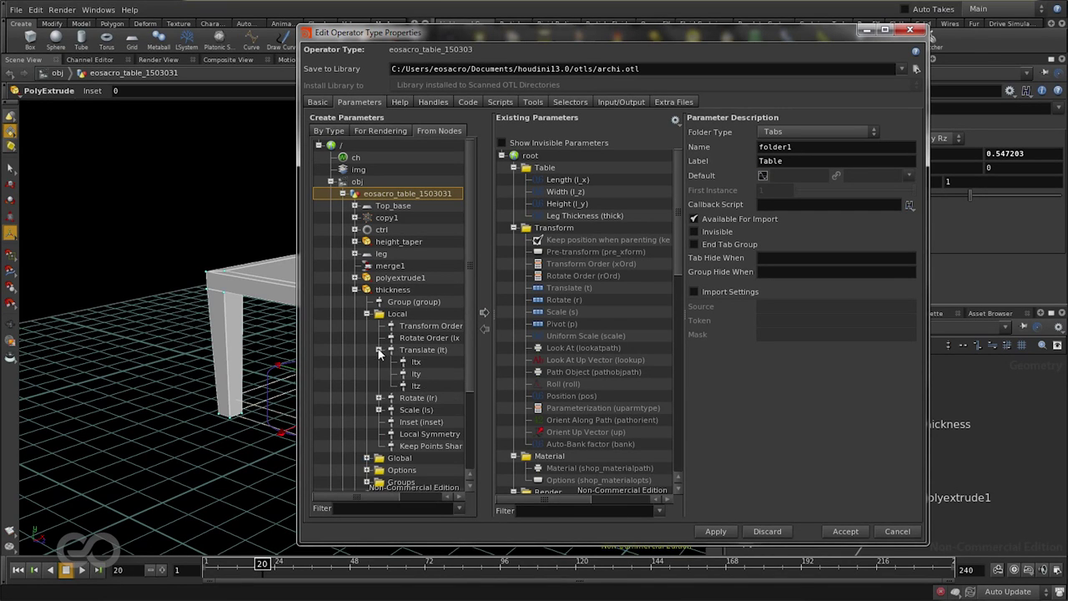
click(416, 386)
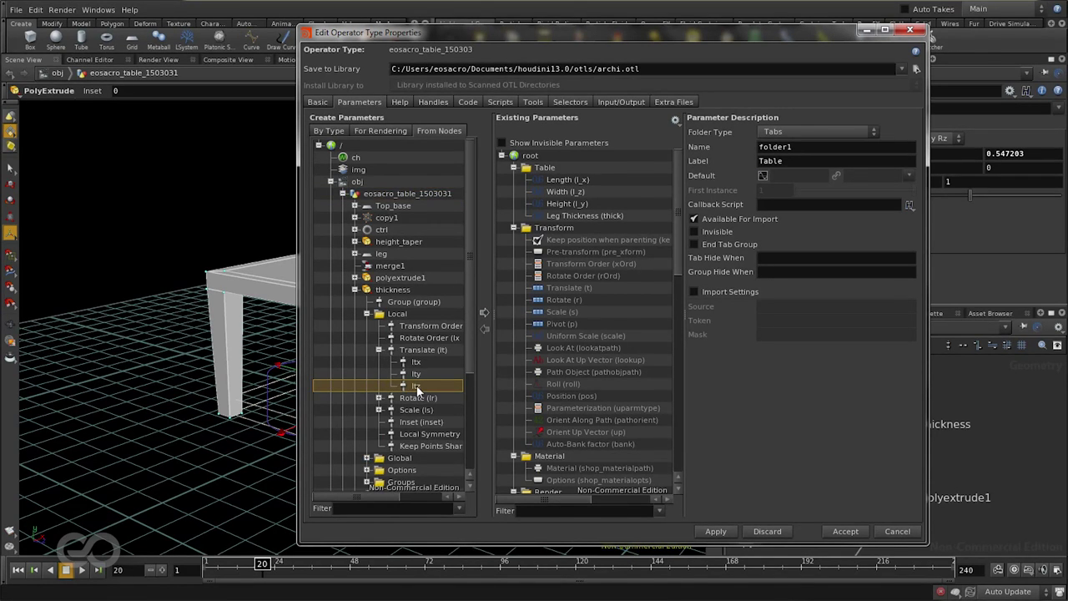
drag(417, 386, 549, 170)
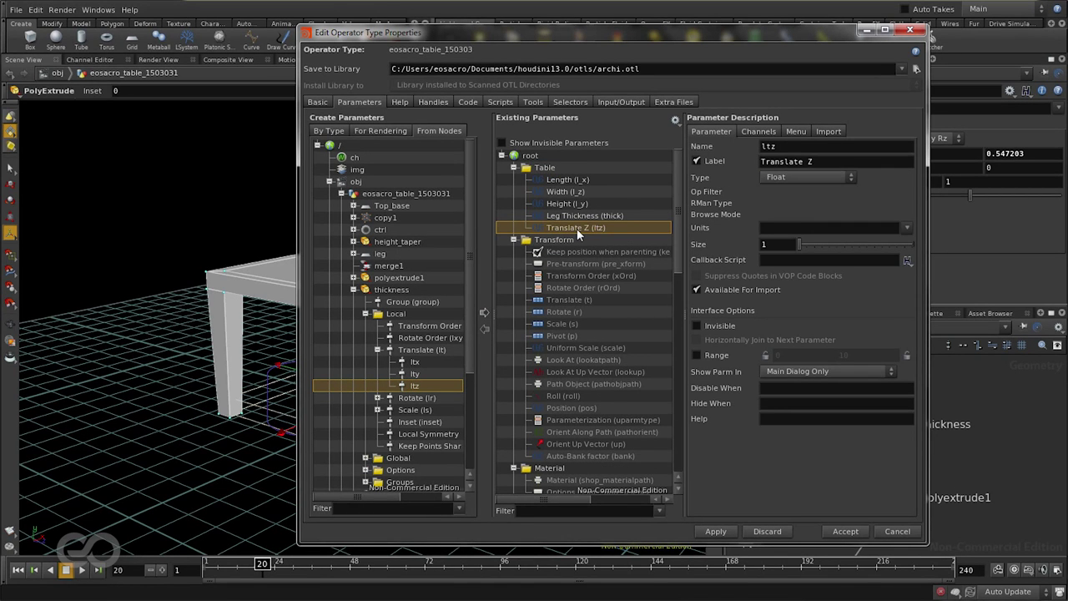
- Label the added parameter Top Thickness, accept the asset's type properties and return to object level
drag(818, 162, 736, 162)
text(Top Thickness)
click(829, 531)
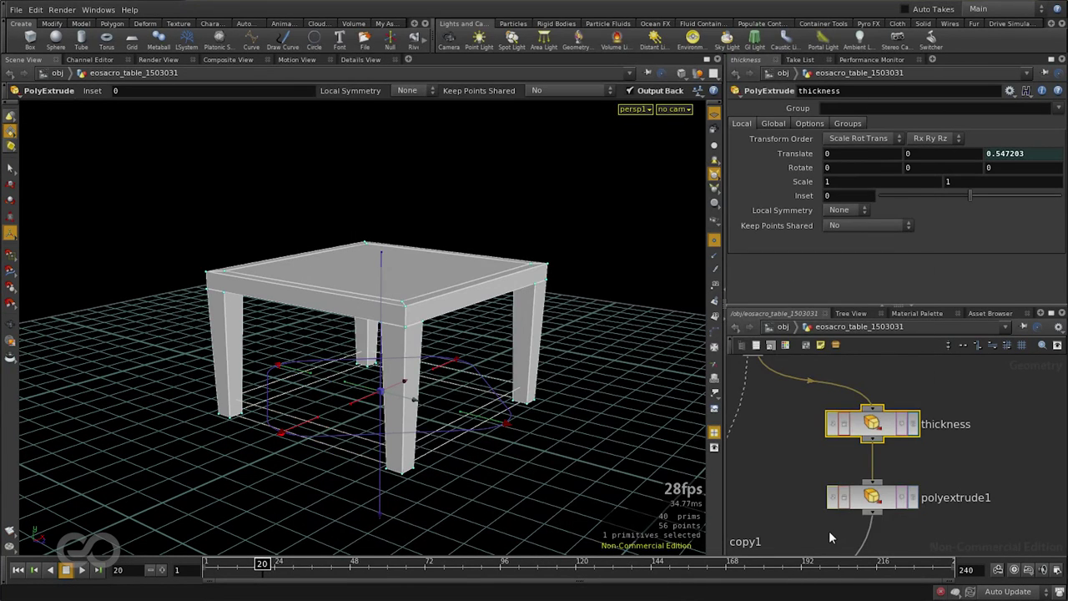
click(783, 327)
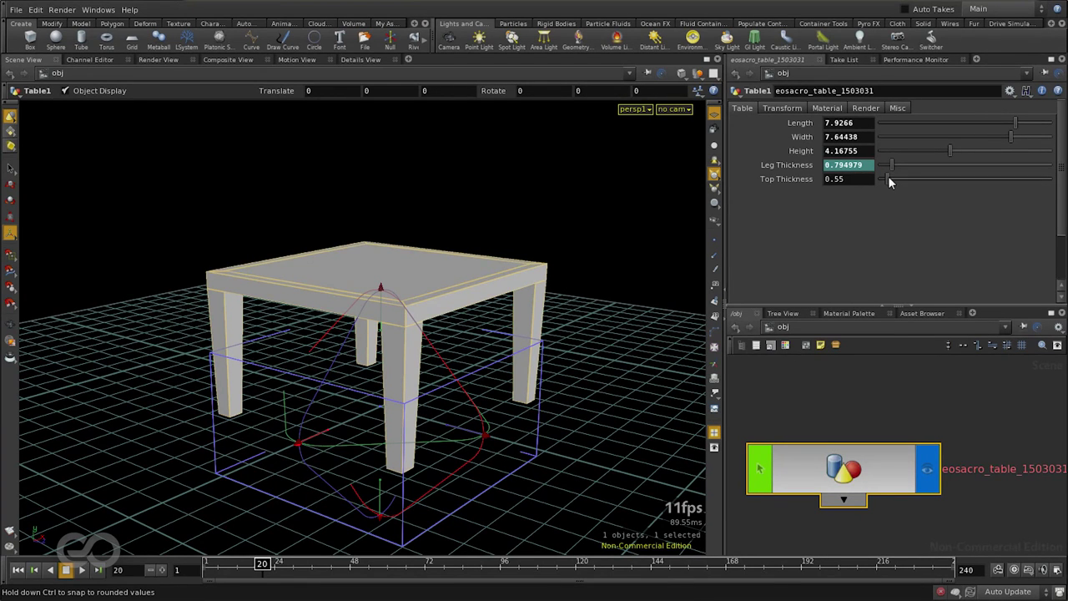